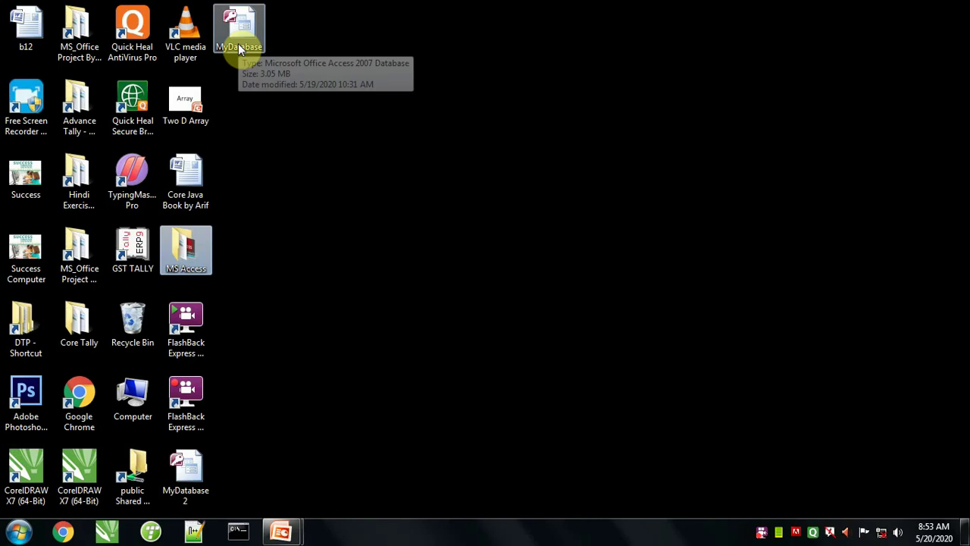
Step: Open MyDatabase and start a new table in Design View
double_click(238, 44)
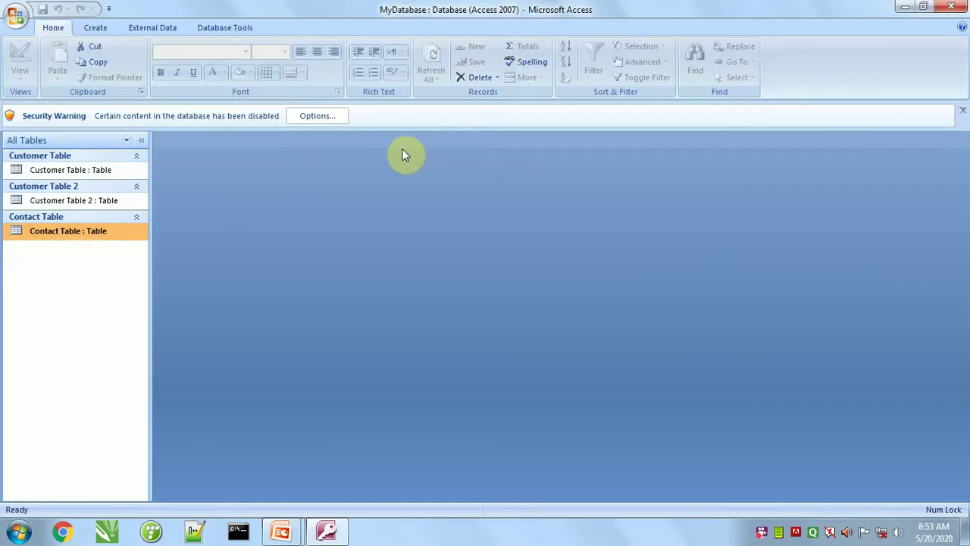
click(95, 31)
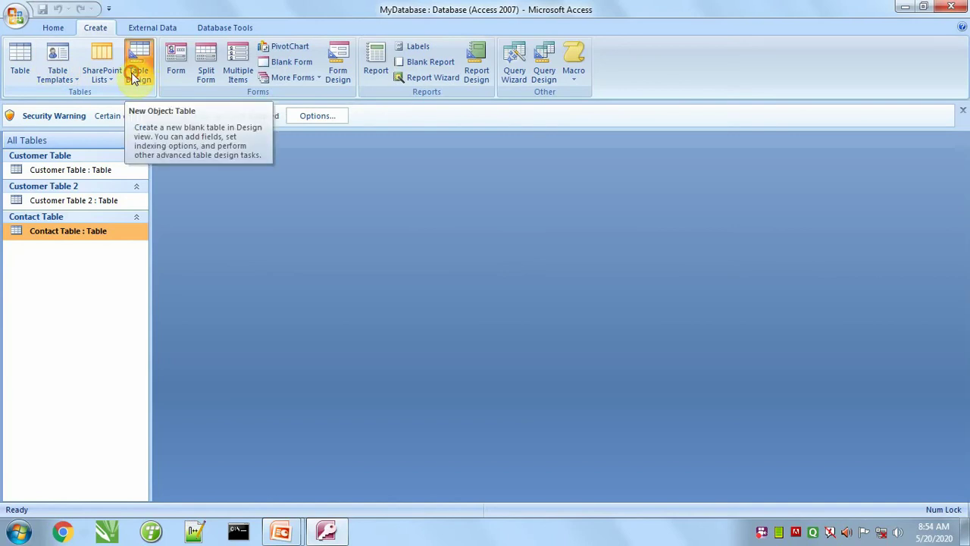
click(133, 79)
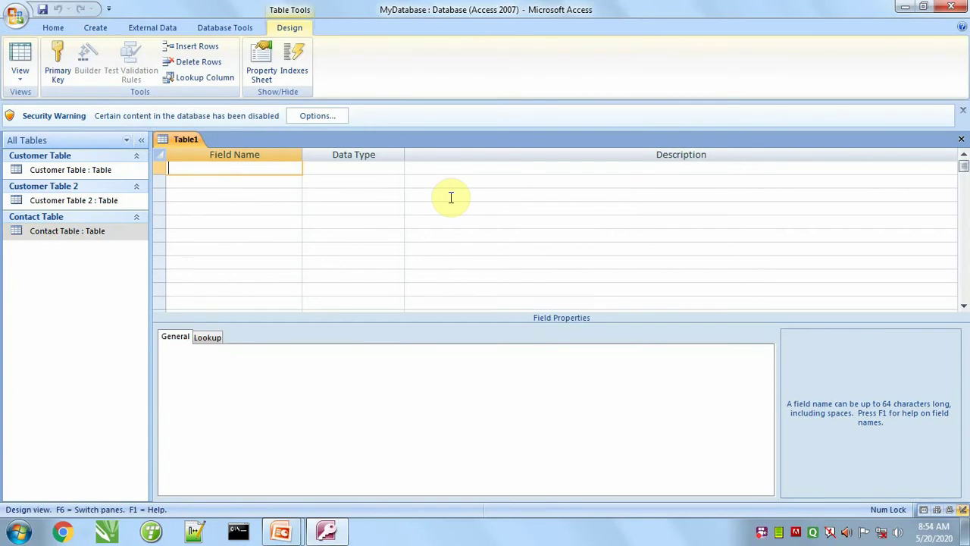
Step: Add fields EmployeeID (Number), EmployeeName (Text) and Address (Memo)
text(EmployeeID)
key(Tab)
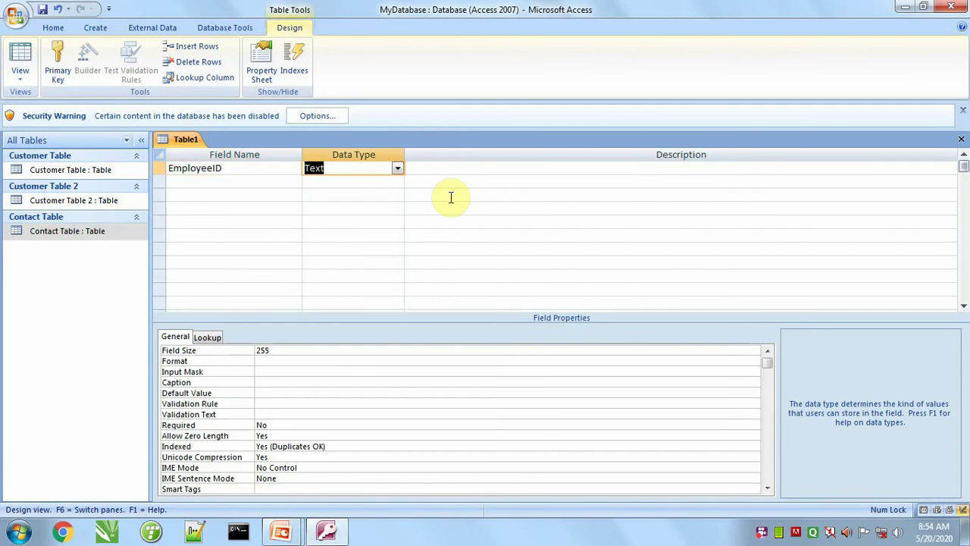
click(397, 169)
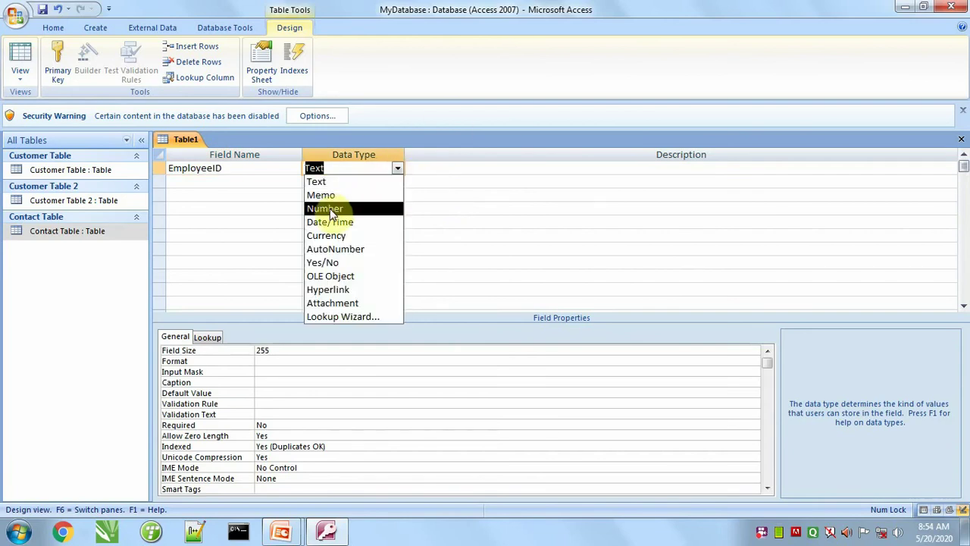
click(330, 210)
click(184, 181)
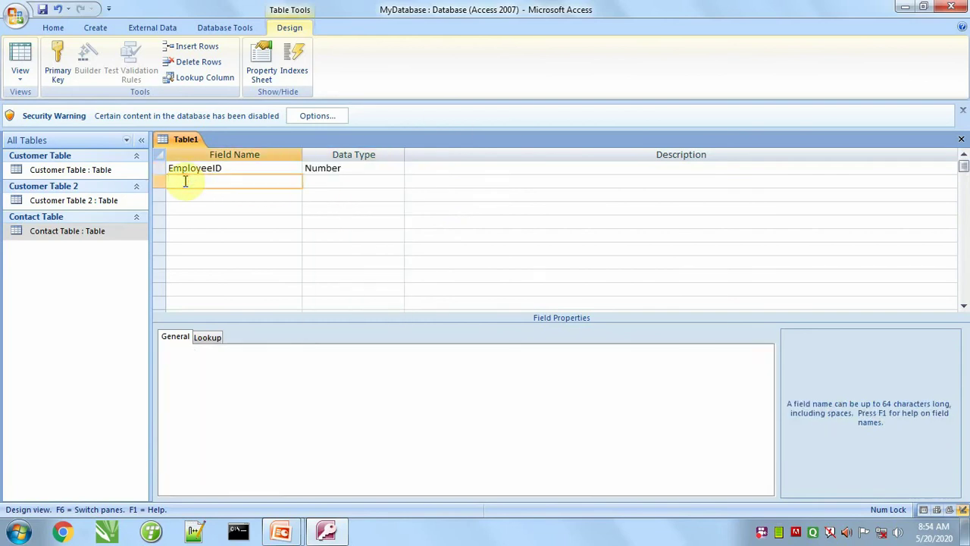
text(EmployeeName)
key(Tab)
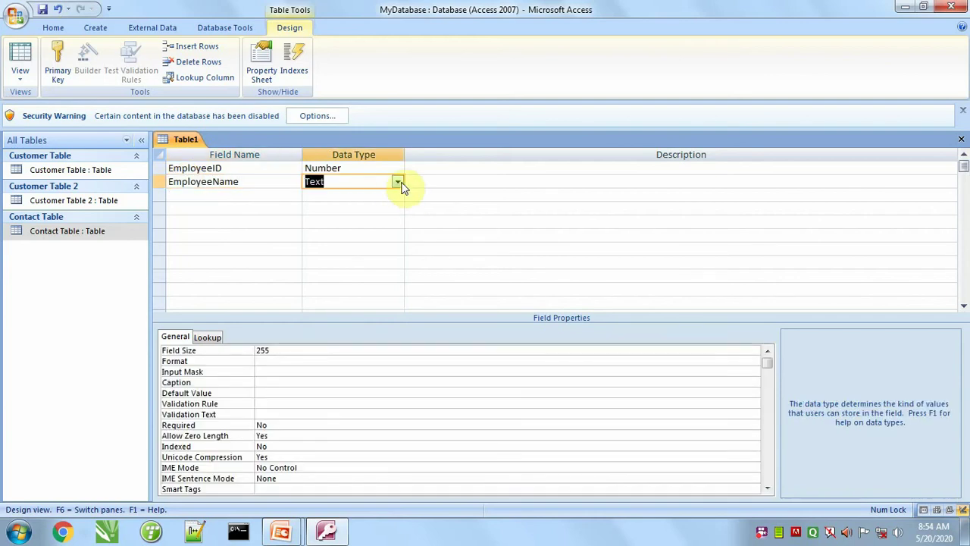
click(184, 195)
text(Ad)
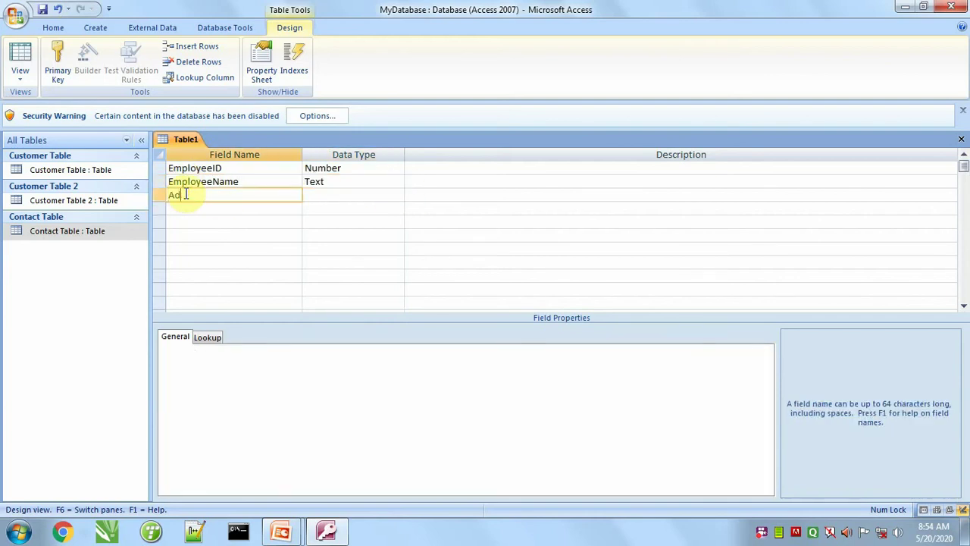
text(dress)
key(Tab)
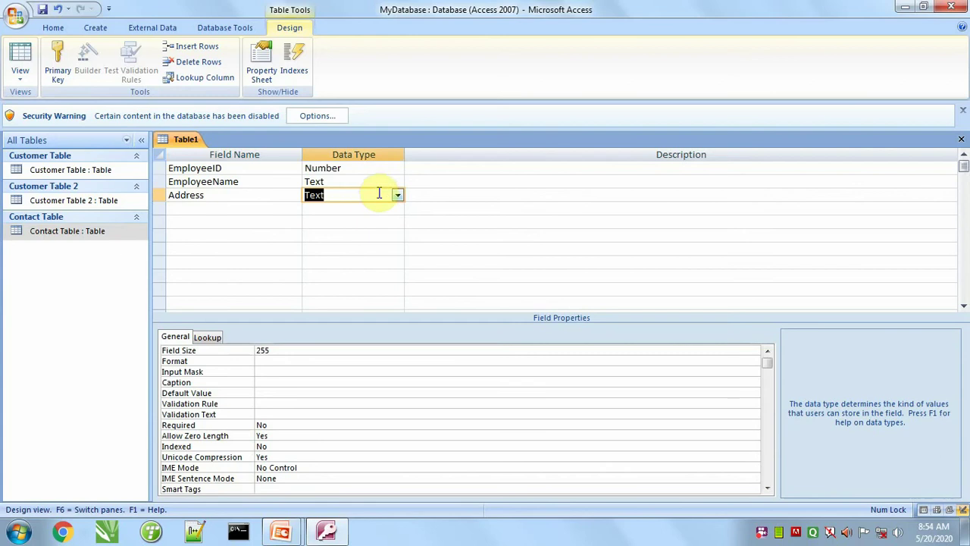
click(398, 196)
click(334, 219)
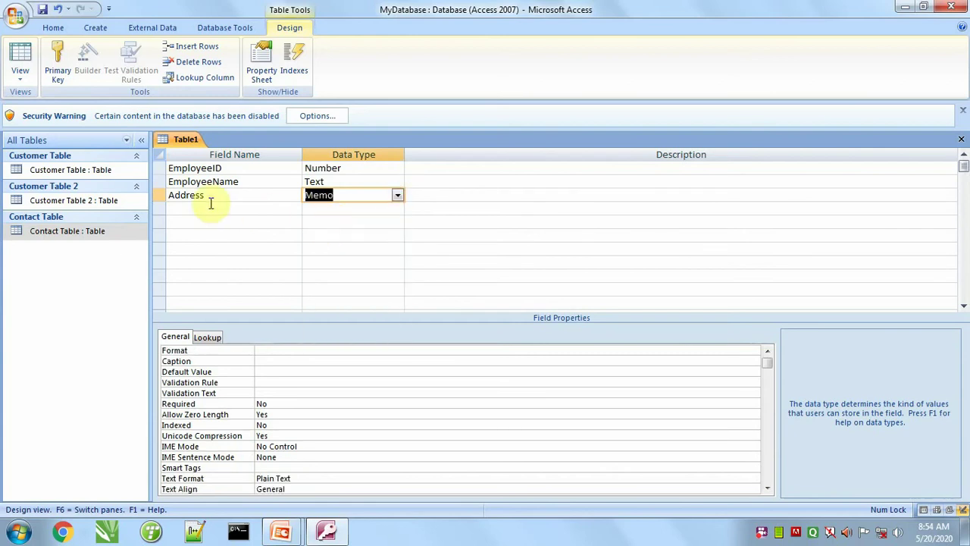
Step: Add a fourth field, renamed from Age to DateofBirth, with Date/Time type
click(292, 208)
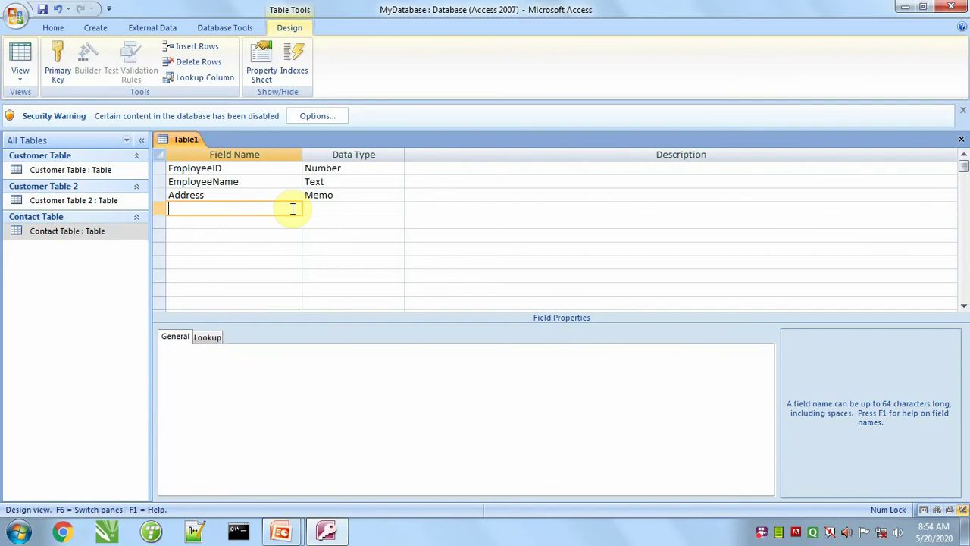
text(Age)
key(Tab)
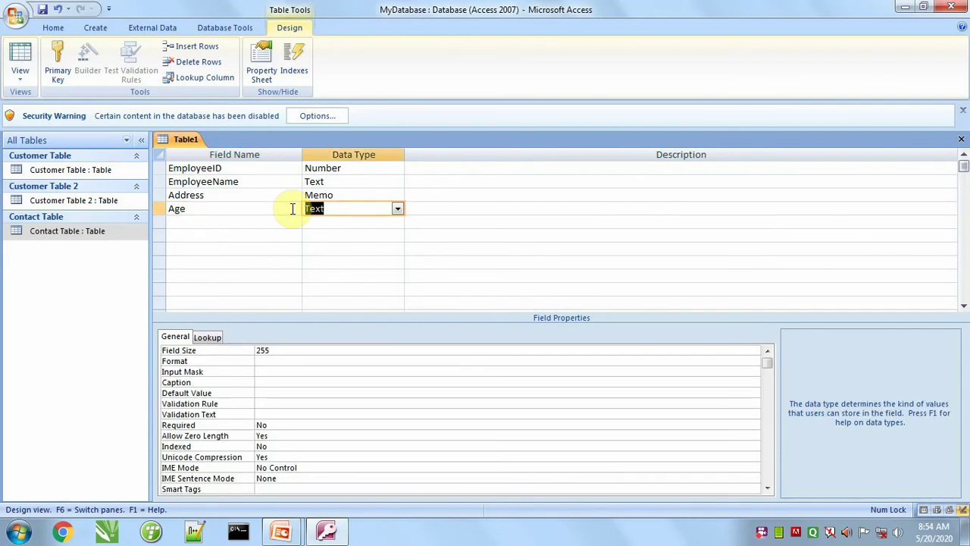
key(shift+Tab)
text(Da)
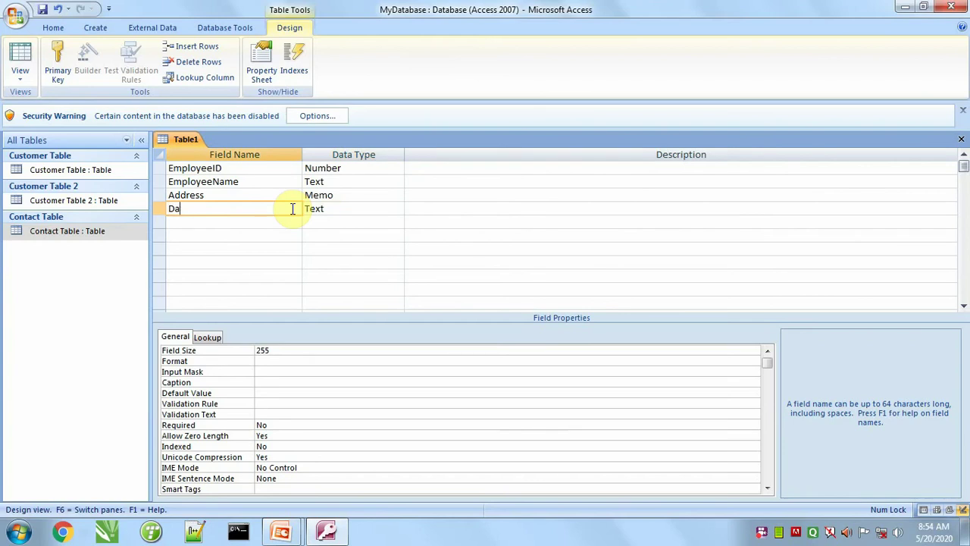
text(teO)
key(BackSpace)
text(ofBirth)
key(Tab)
text(d)
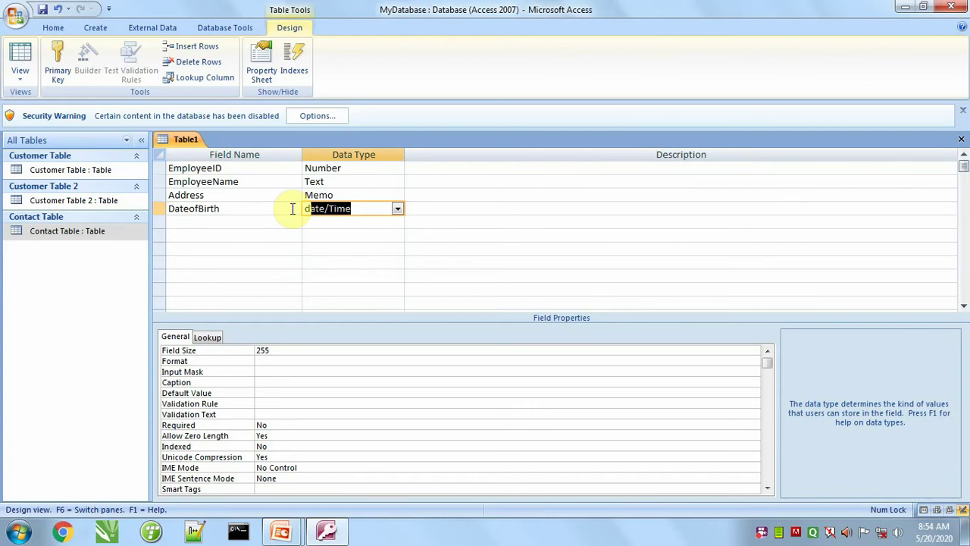
key(Tab)
Step: Add a Gender field as Text and a Salary field as Currency
click(224, 224)
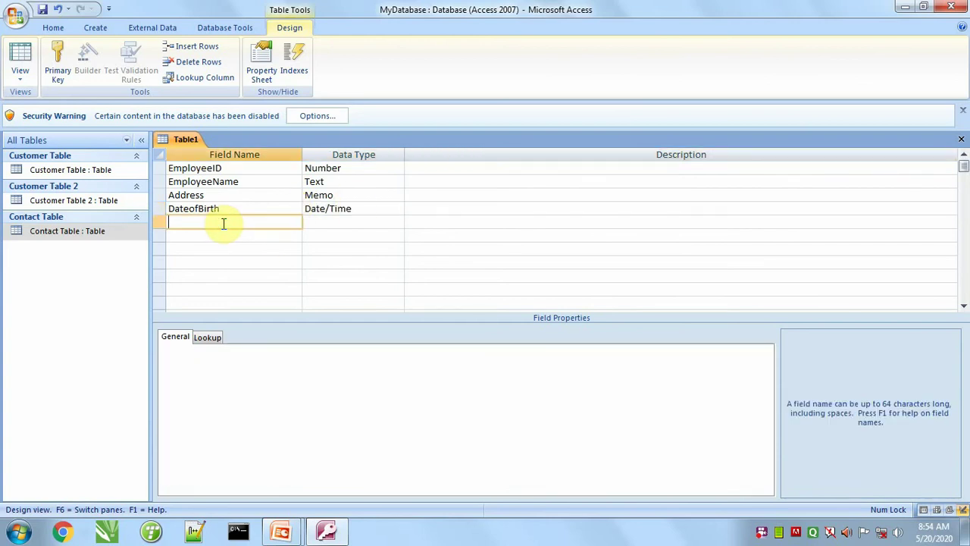
text(Gender)
key(Tab)
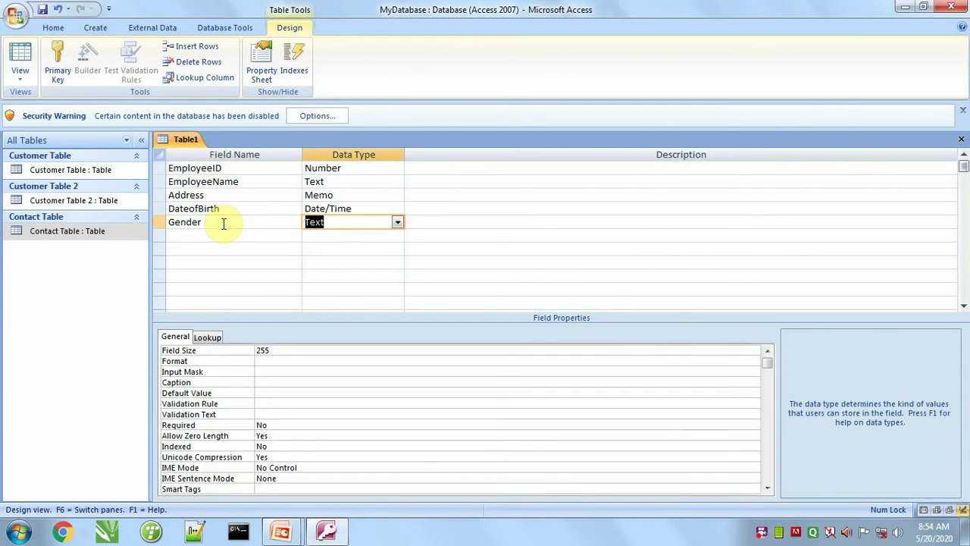
key(Tab)
key(Tab)
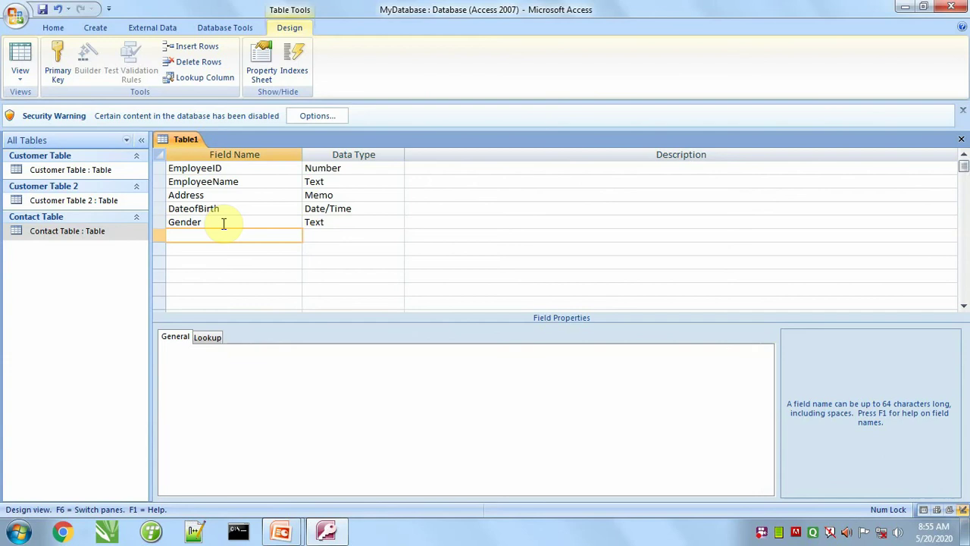
text(Salary)
key(Tab)
text(c)
key(Tab)
key(Tab)
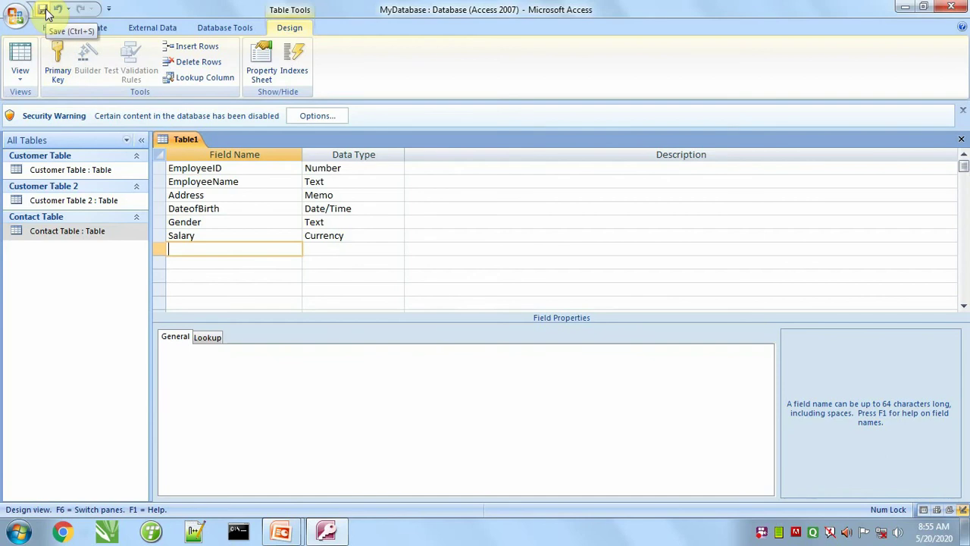
Step: Save the table as 'Employee Table 1' without a primary key, then close its design
click(15, 15)
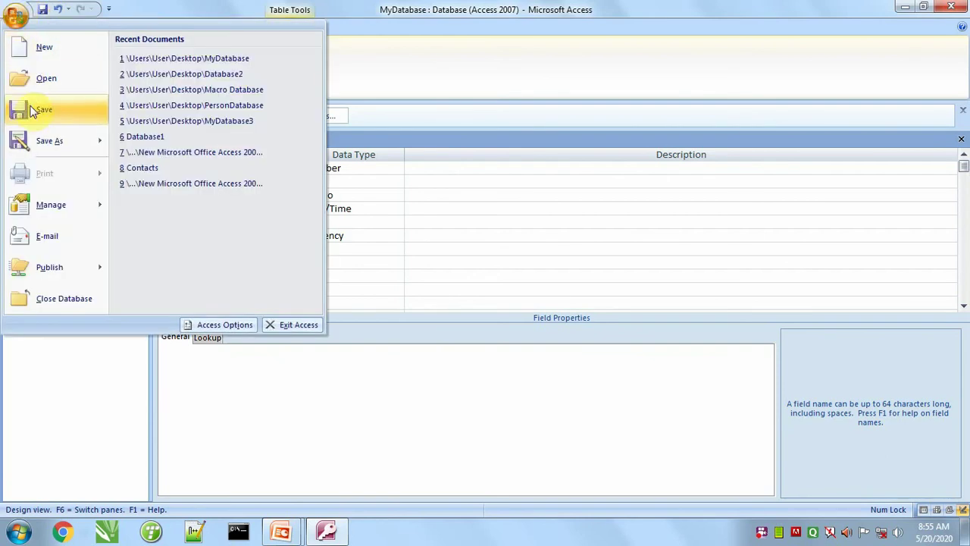
click(421, 202)
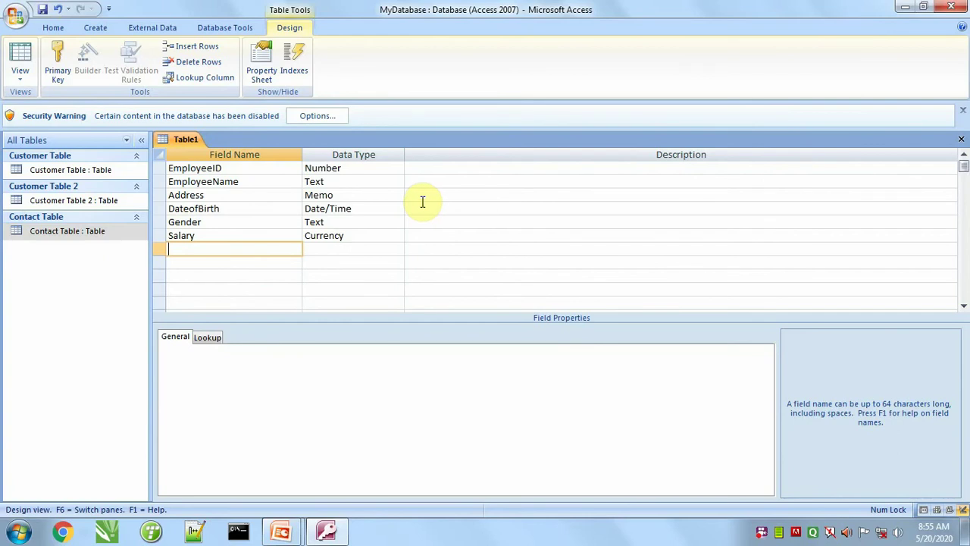
key(ctrl+s)
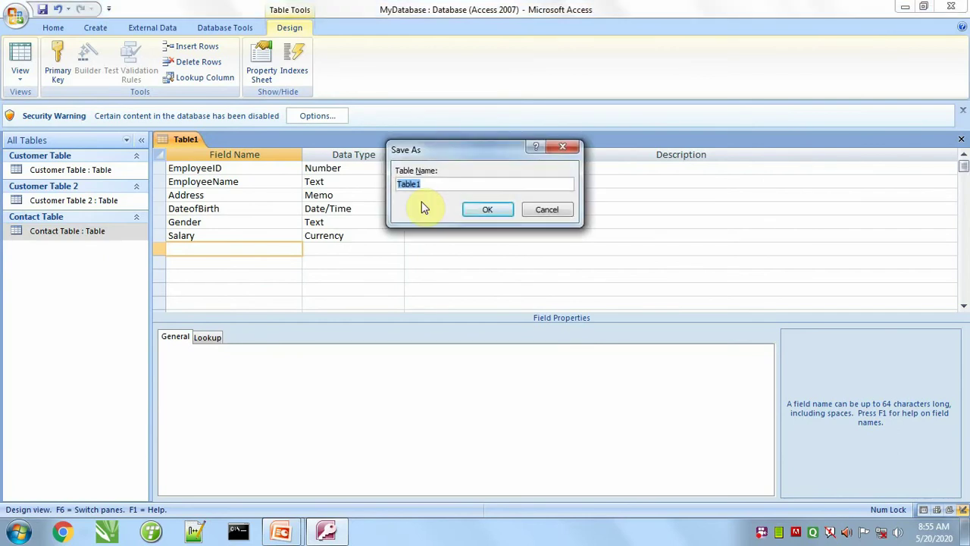
text(Employee Table 1)
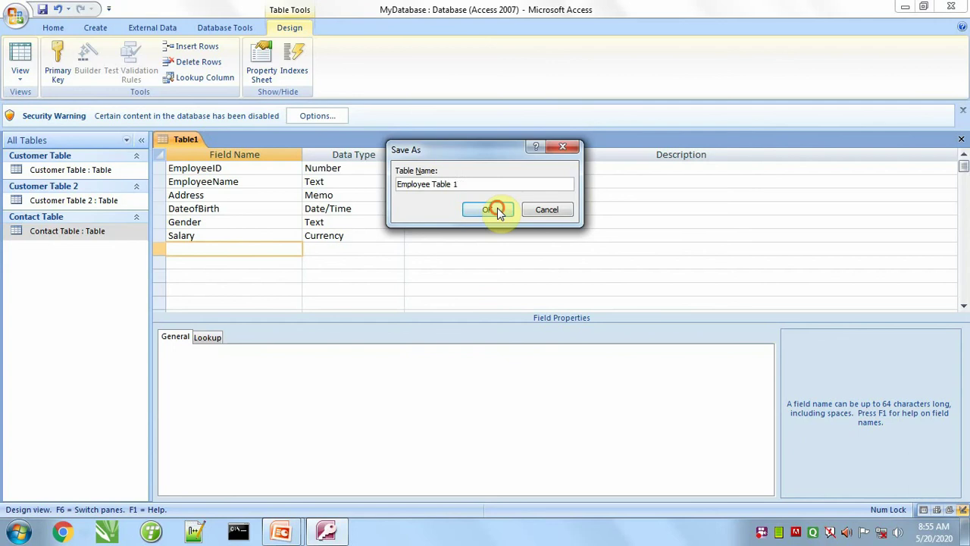
click(494, 209)
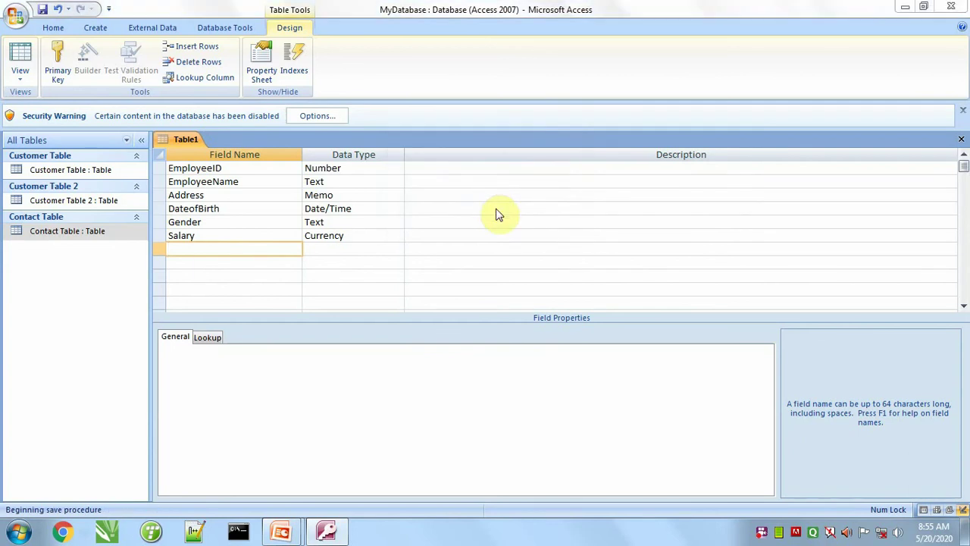
drag(443, 233, 435, 265)
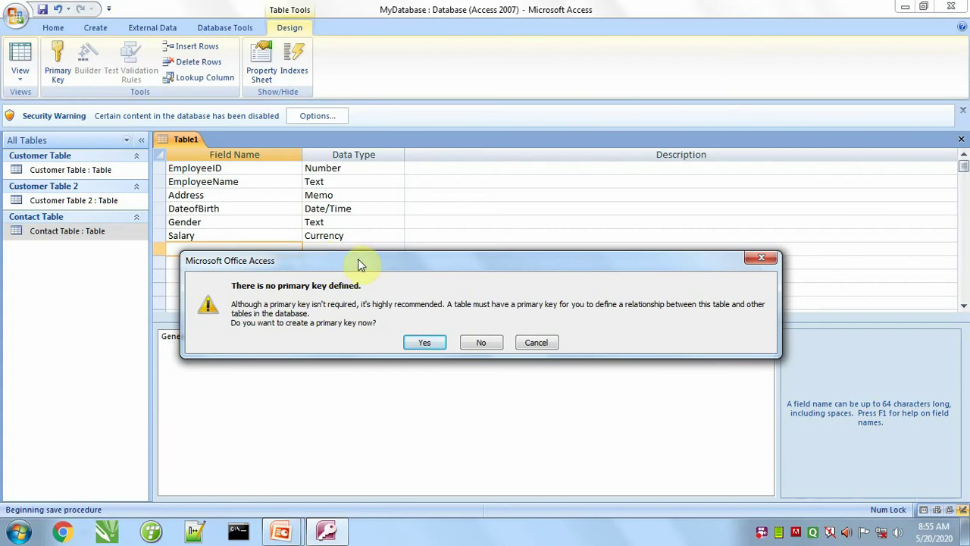
click(482, 345)
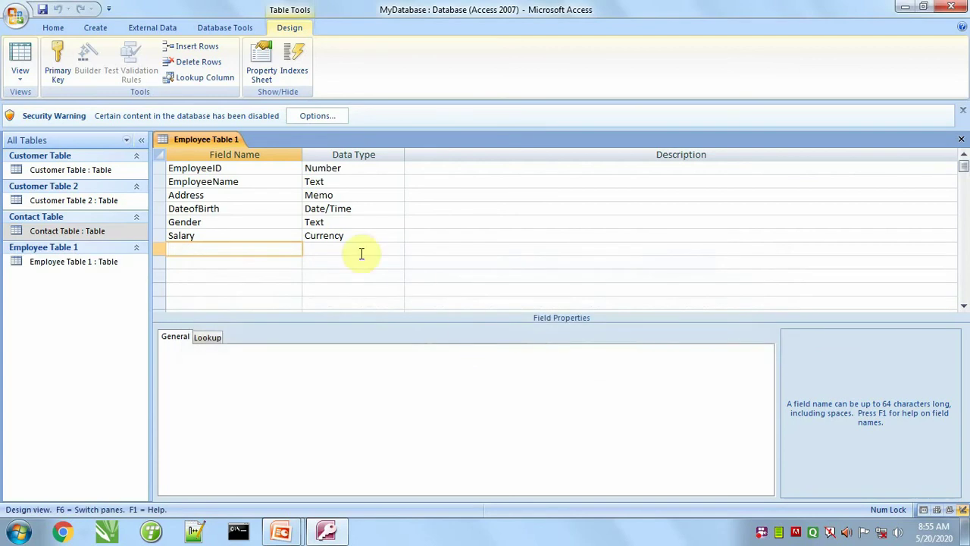
click(961, 140)
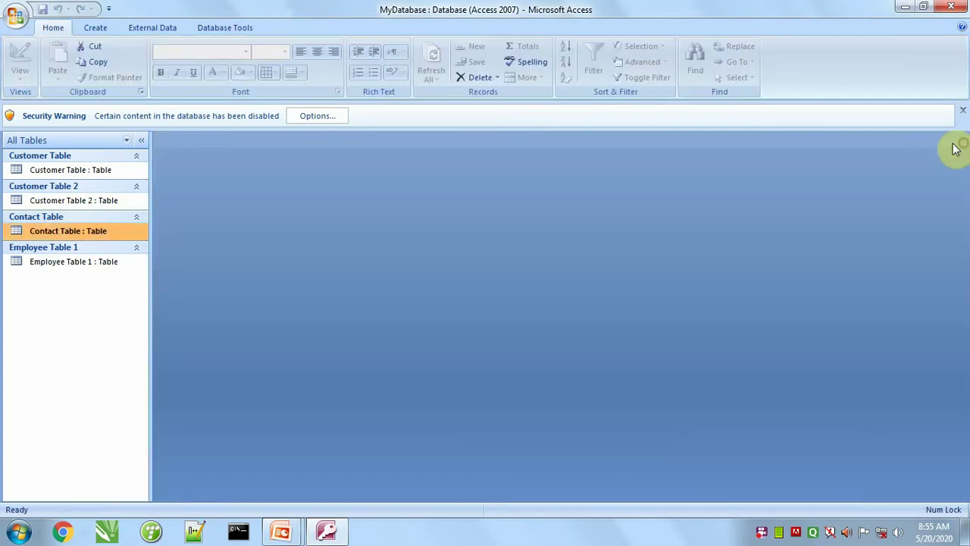
Step: Enter employee 1001 with name, address, birth date on the 20th in 2000, Male, salary 25,000
double_click(56, 264)
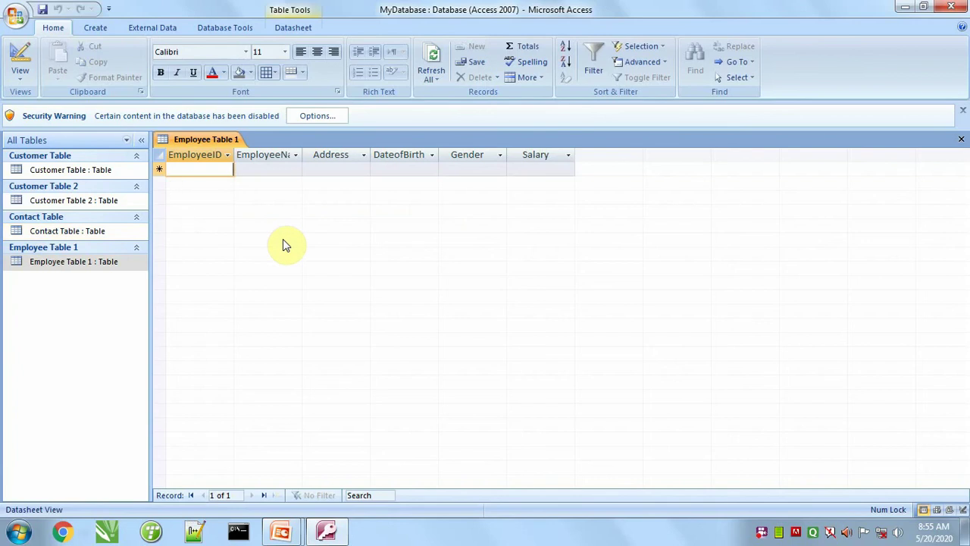
text(10)
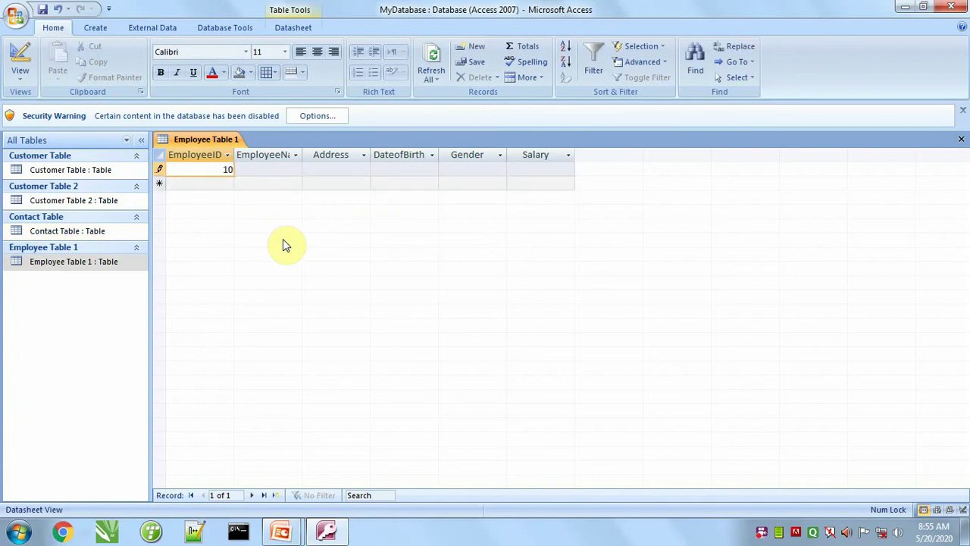
text(01)
key(Tab)
text(amir)
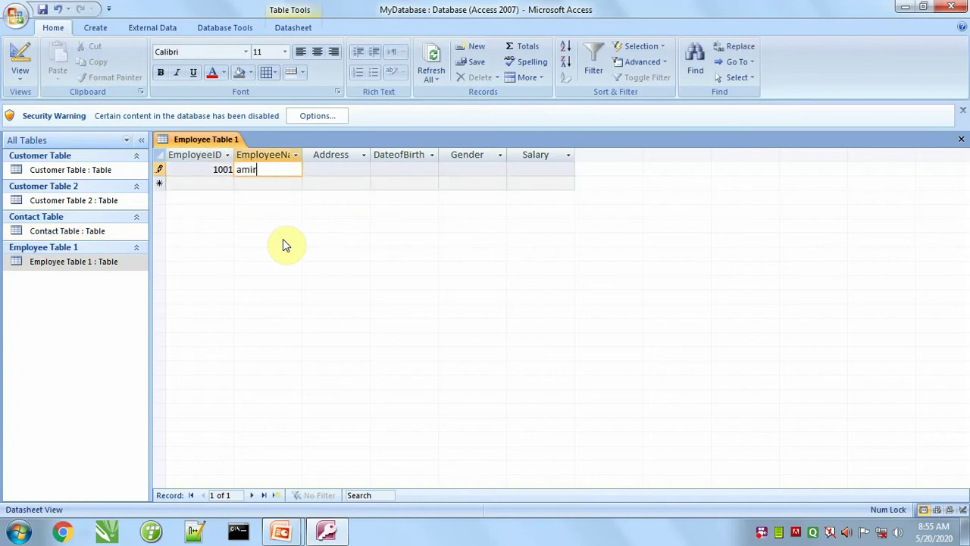
key(Tab)
text(dehradu)
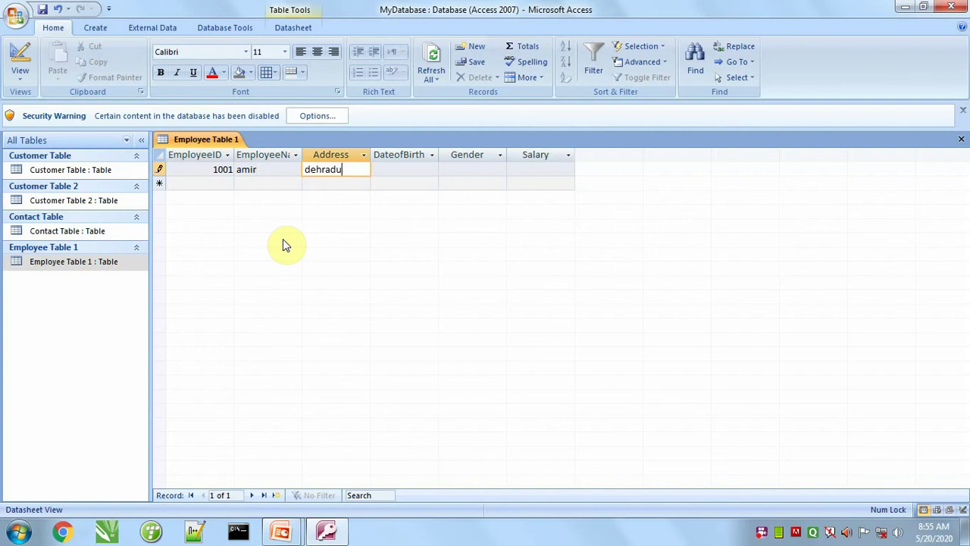
text(n)
key(Tab)
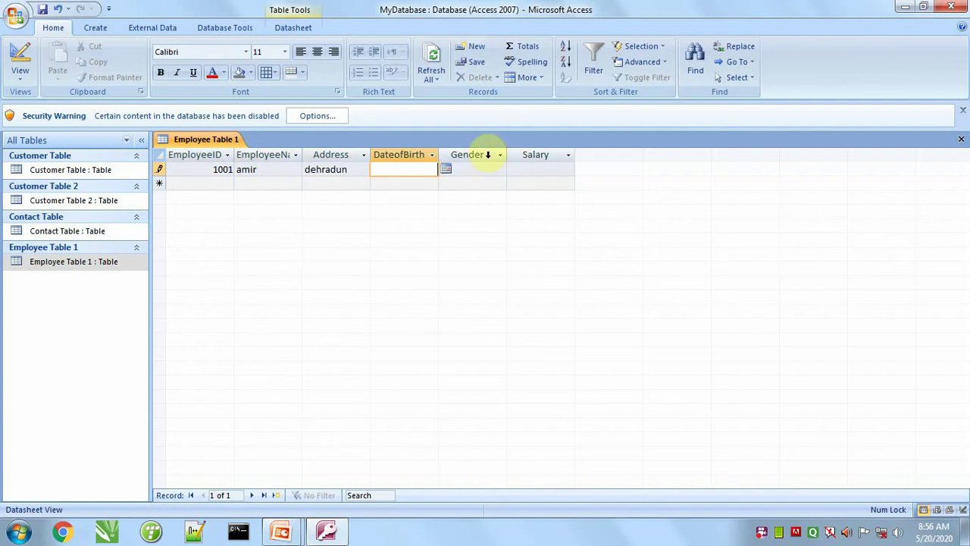
click(445, 169)
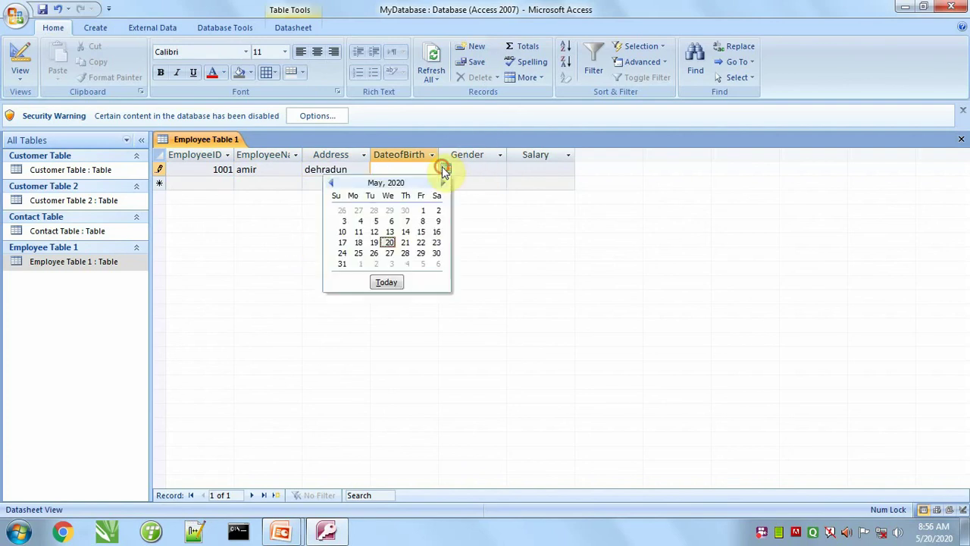
click(388, 243)
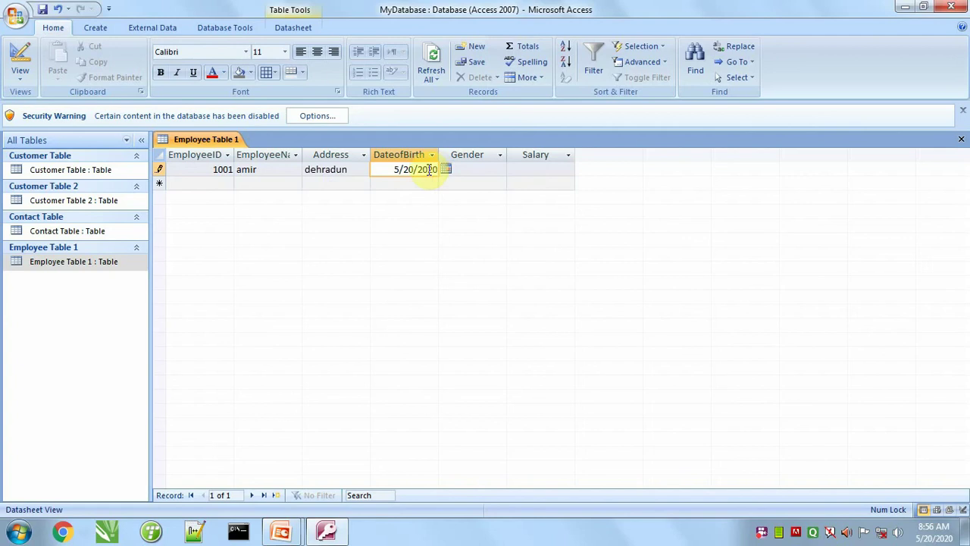
key(Delete)
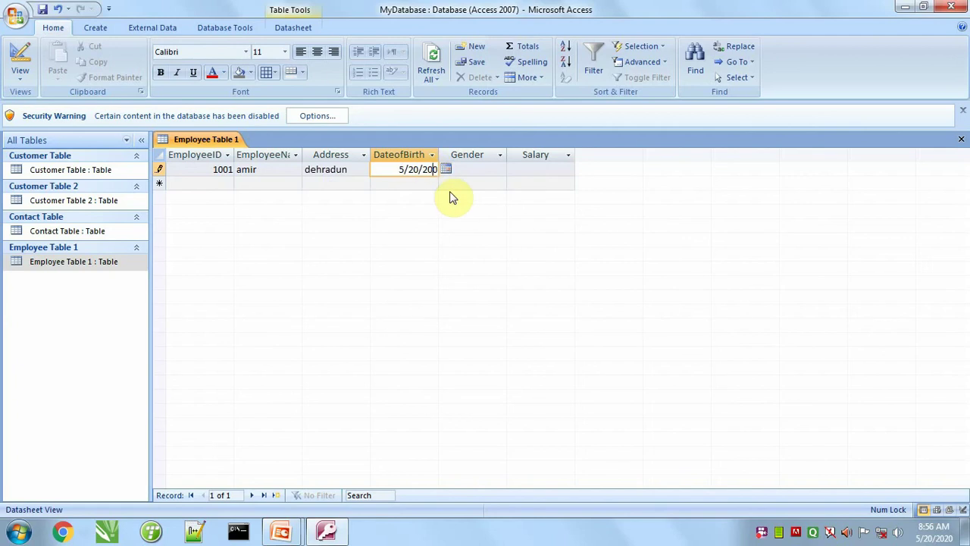
text(0)
key(Tab)
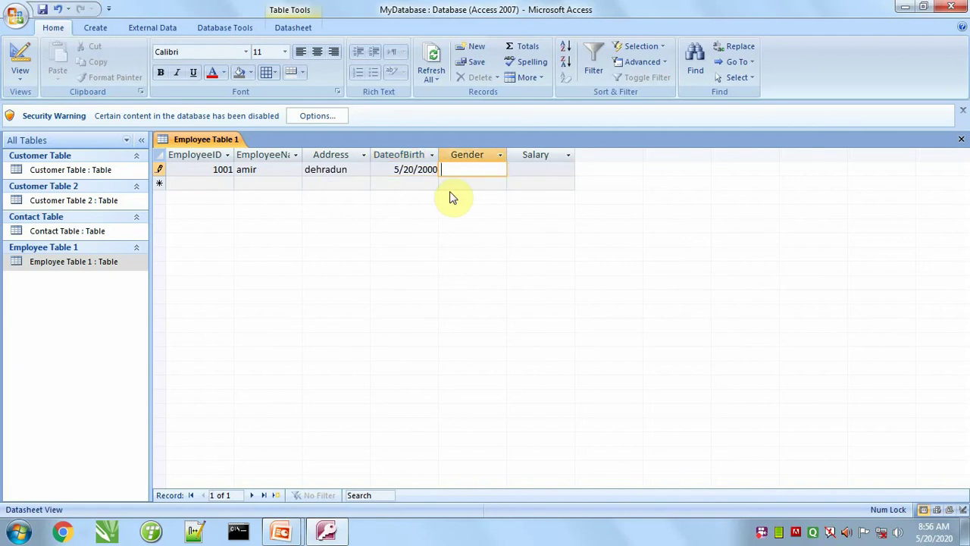
text(Male)
key(Tab)
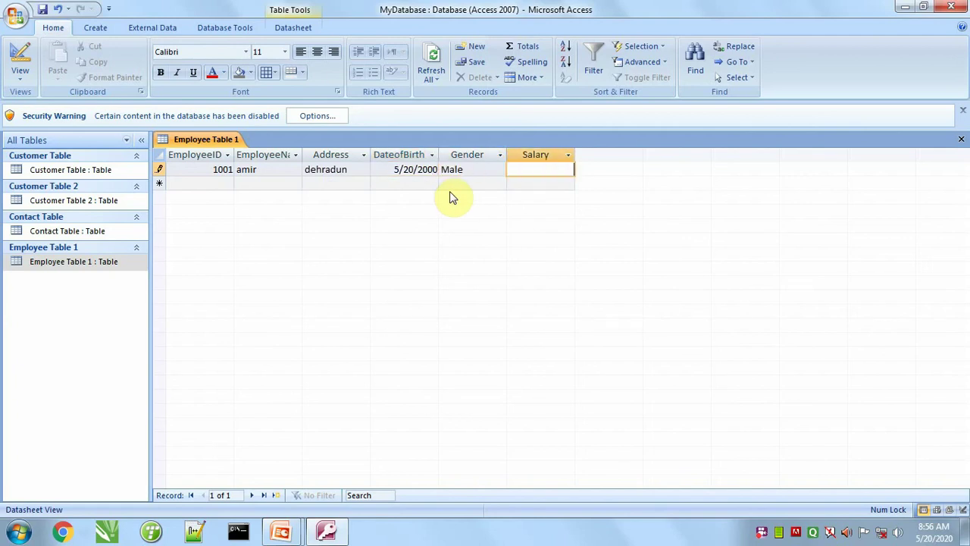
text(25,000)
key(Tab)
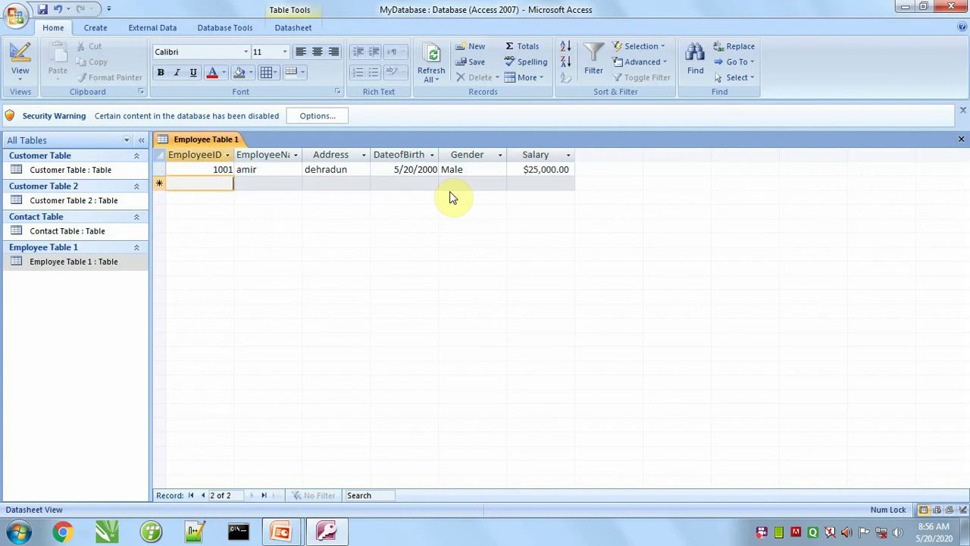
Step: Enter employee 1002 with name, address, birth date on the 20th in 2000, Male, salary 35,000
text(1002)
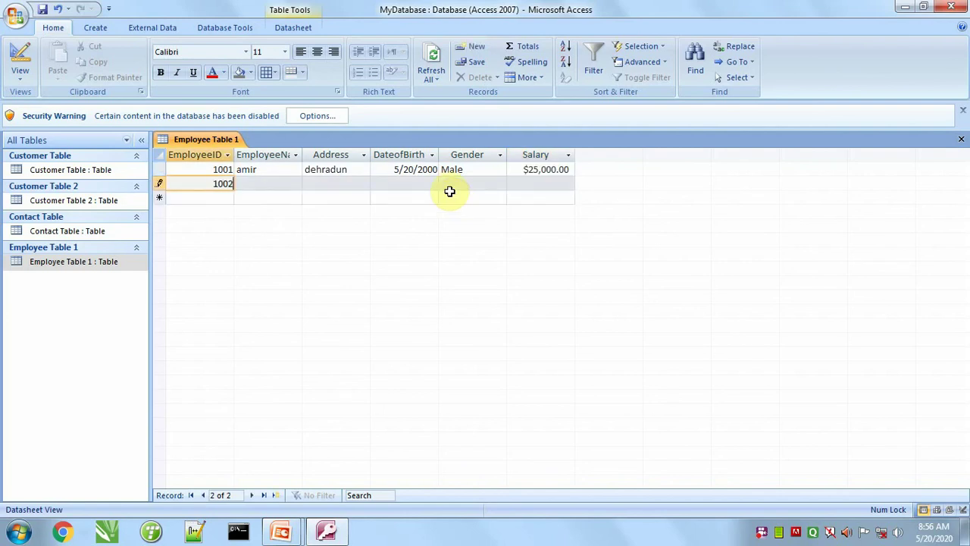
key(Tab)
text(sahil)
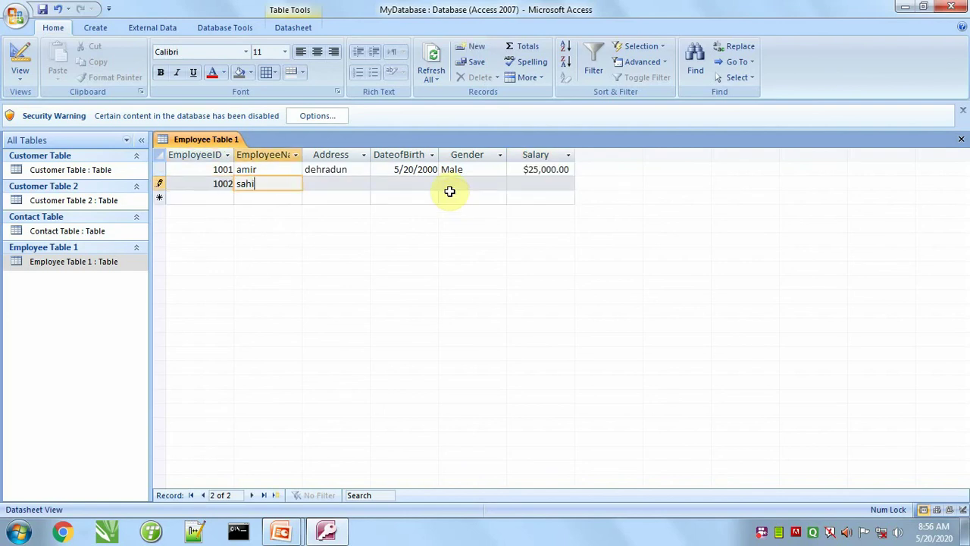
key(Tab)
text(d)
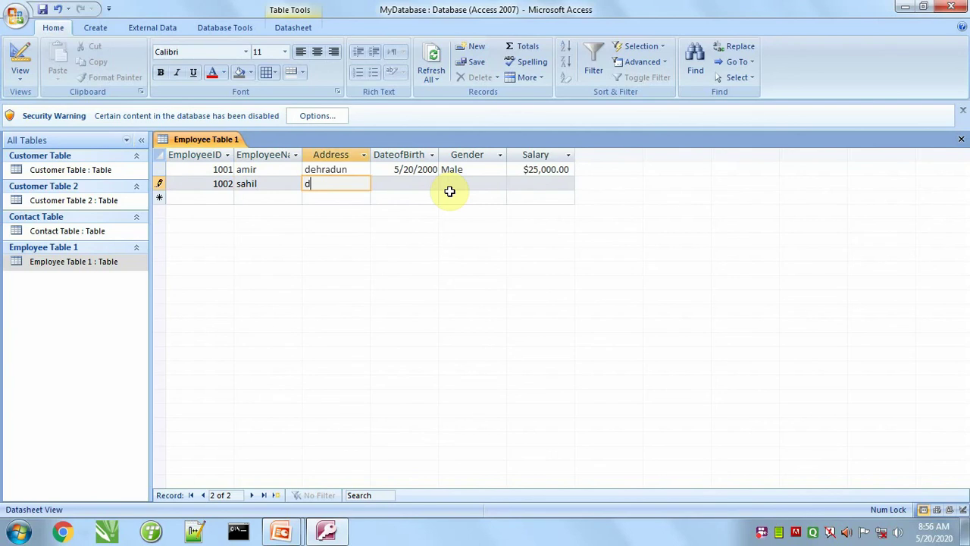
text(elhi)
key(Tab)
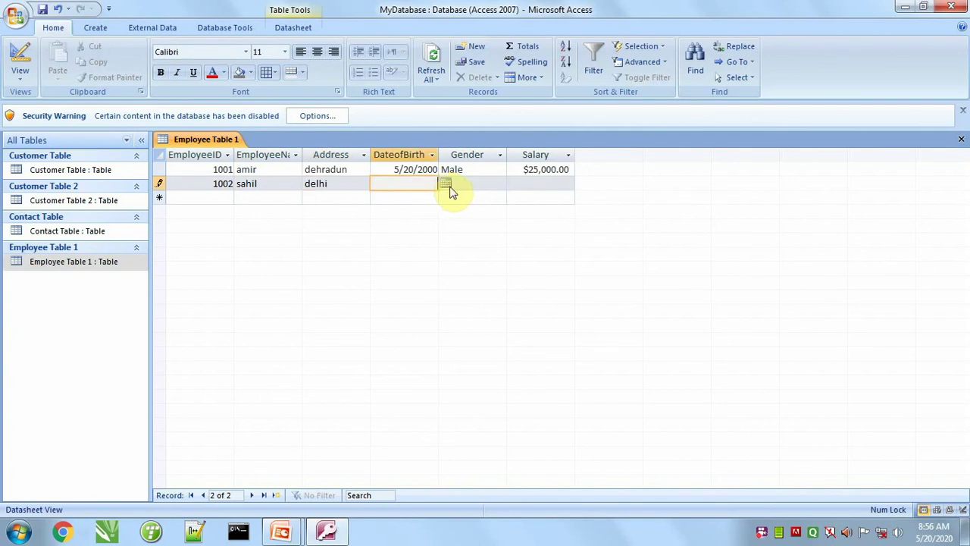
click(446, 183)
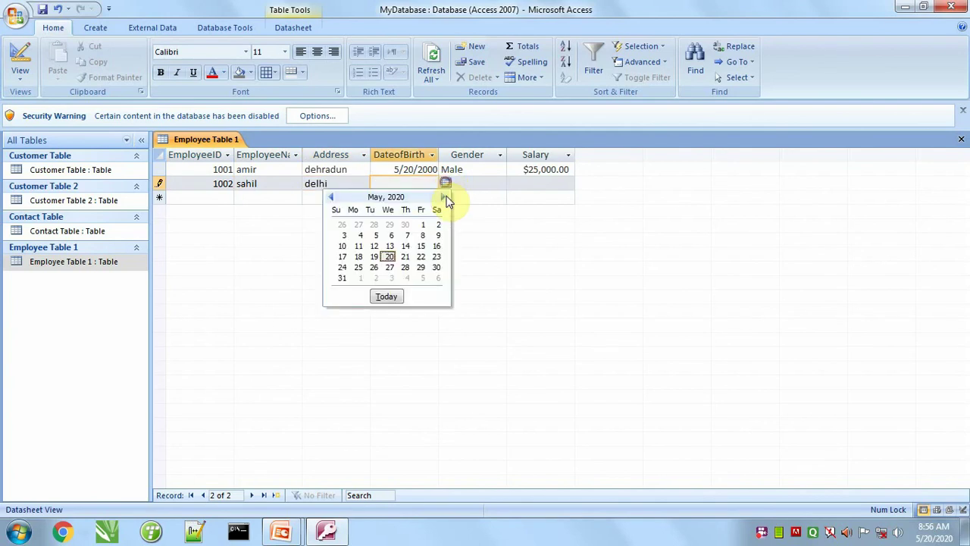
click(388, 256)
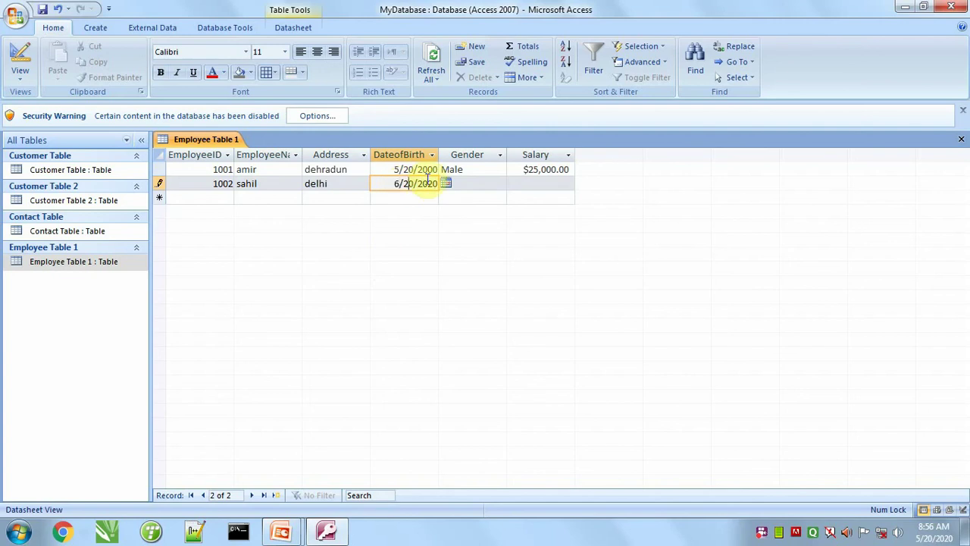
key(BackSpace)
text(0)
key(Tab)
text(Male)
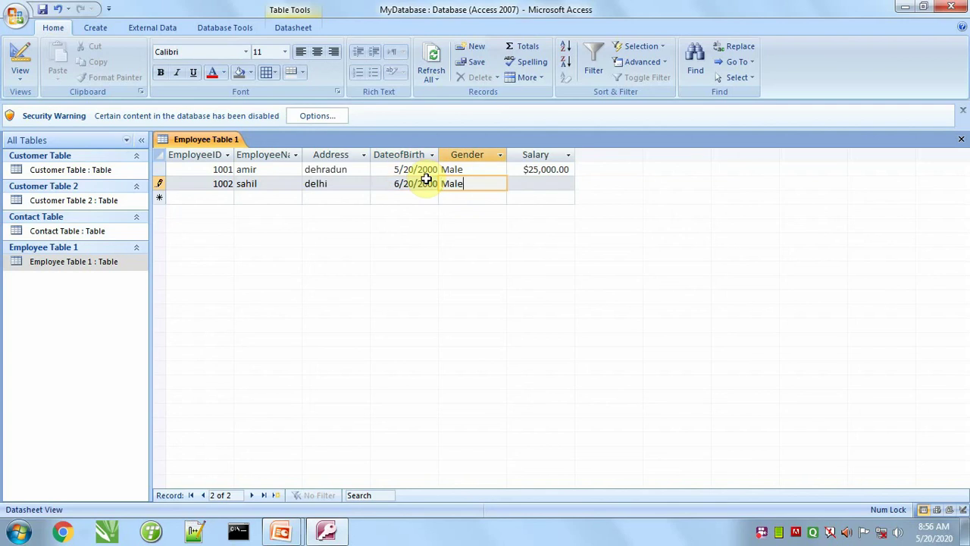
key(Tab)
text(35,000)
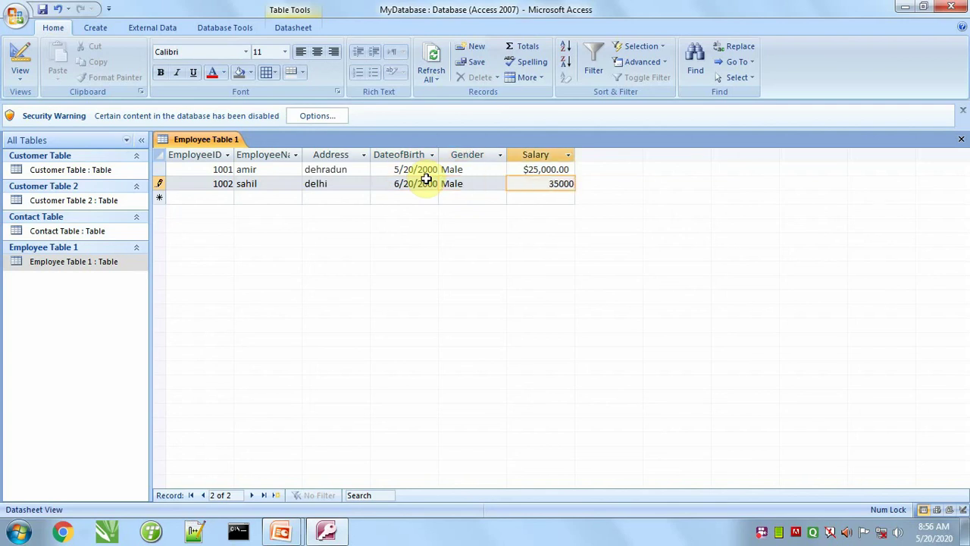
key(Tab)
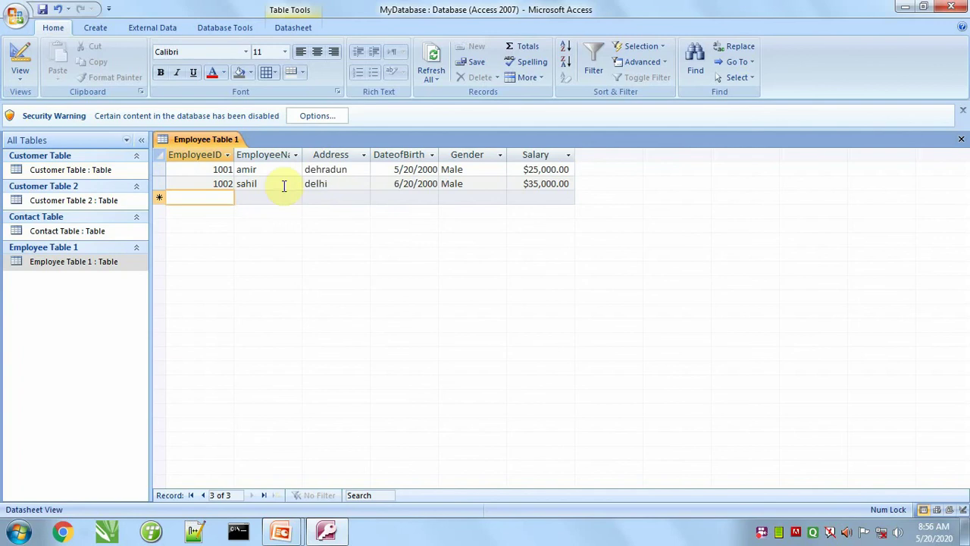
click(96, 28)
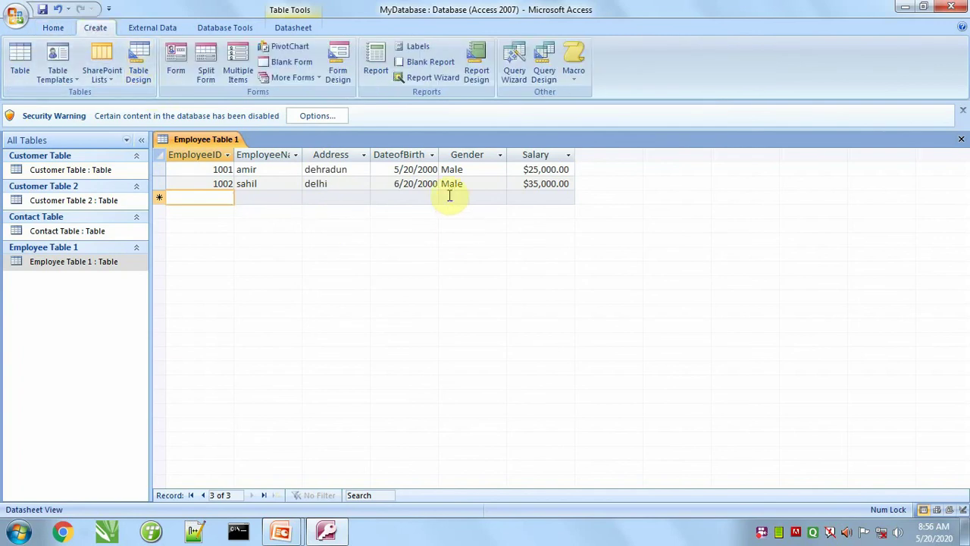
Step: Close Employee Table 1 and create a new blank table with an EmployeeName field
click(960, 142)
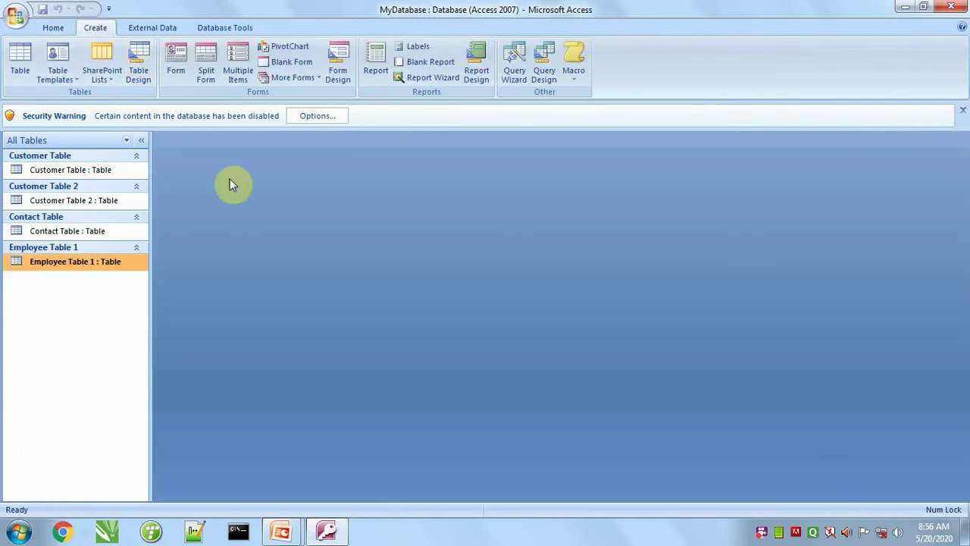
click(21, 70)
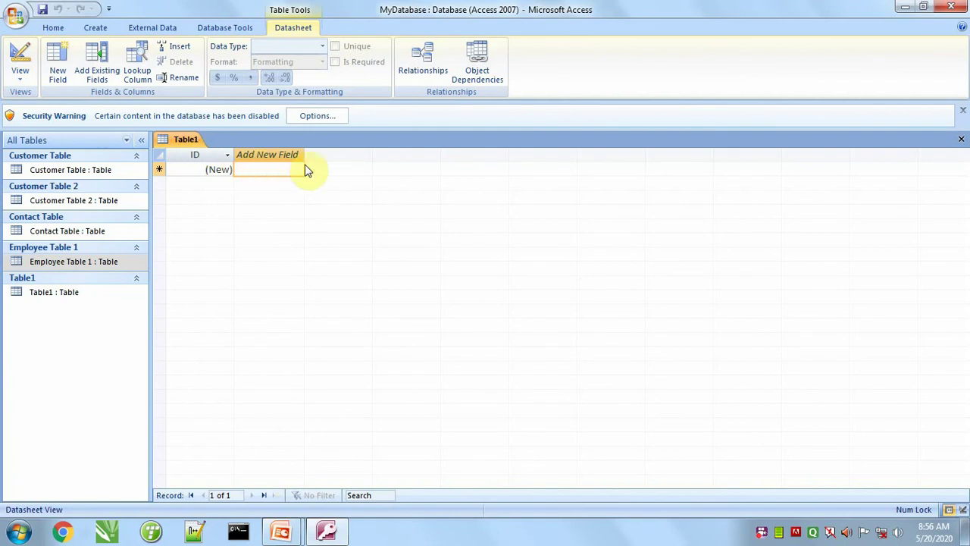
double_click(280, 155)
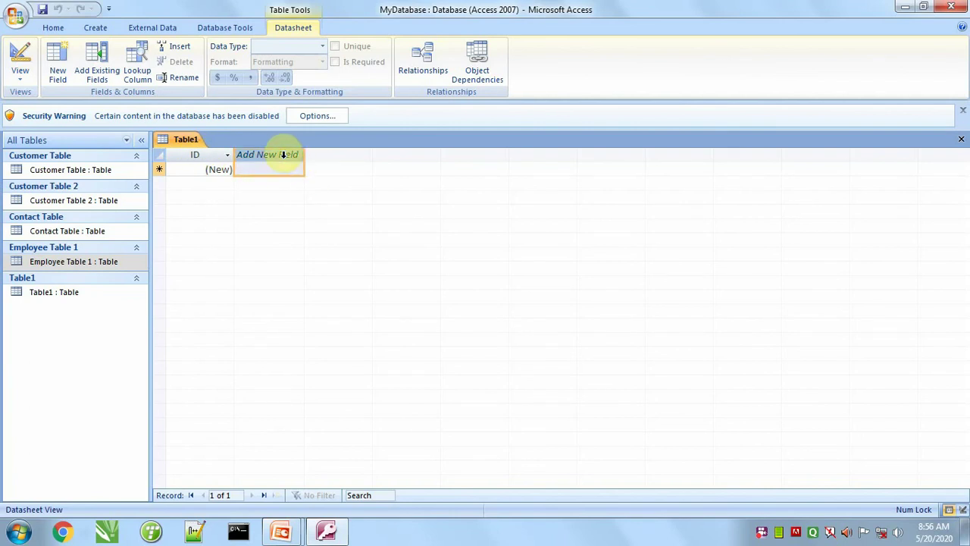
text(E)
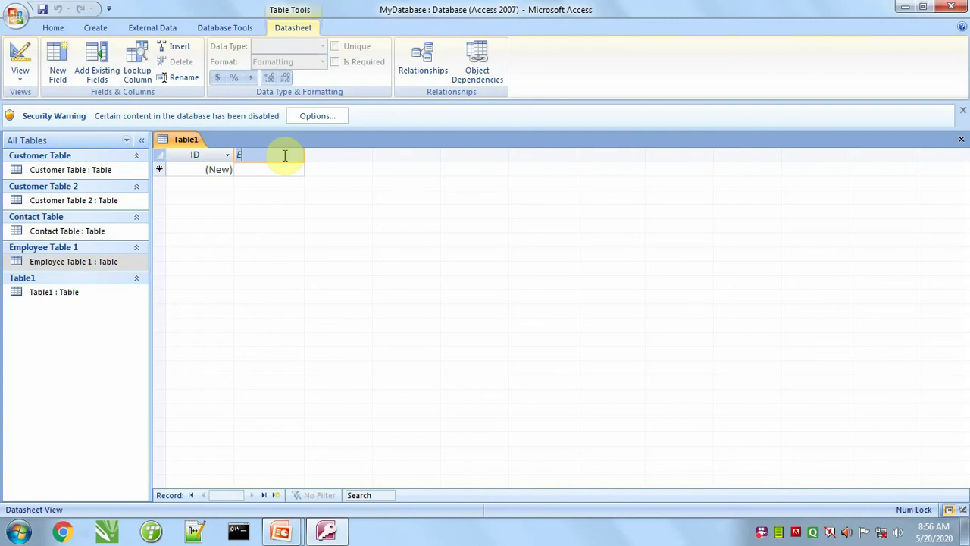
text(mployeeName)
click(276, 168)
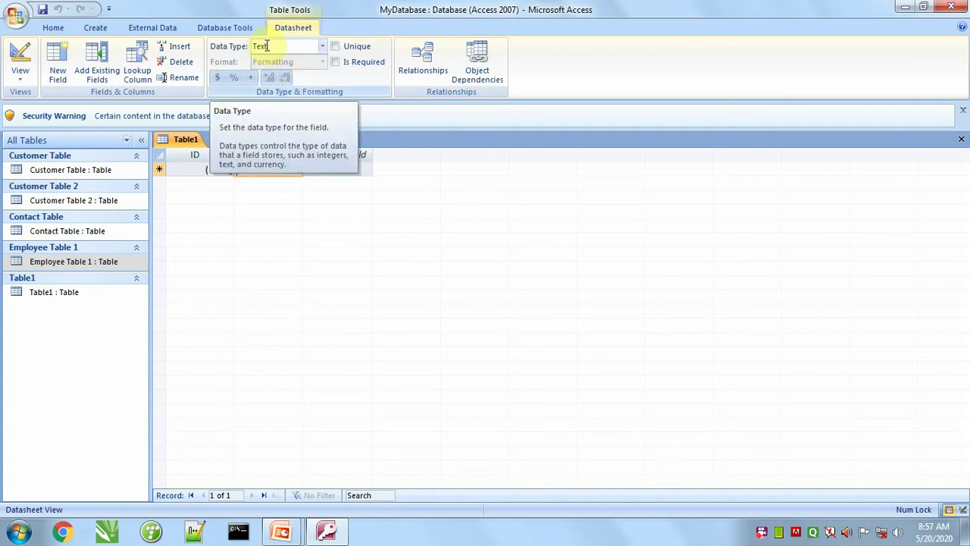
Step: Add a third field, first typed as Age, then renamed to Address
double_click(333, 153)
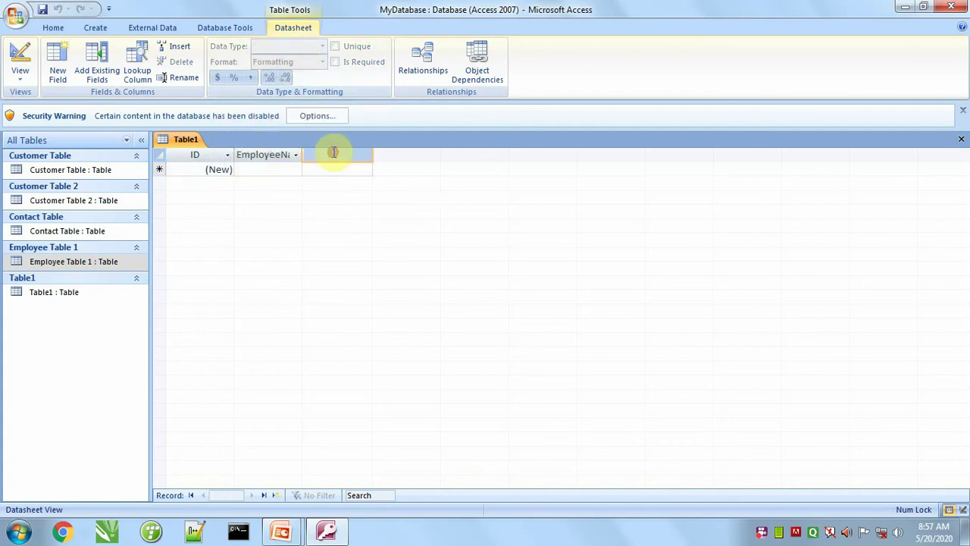
text(Age)
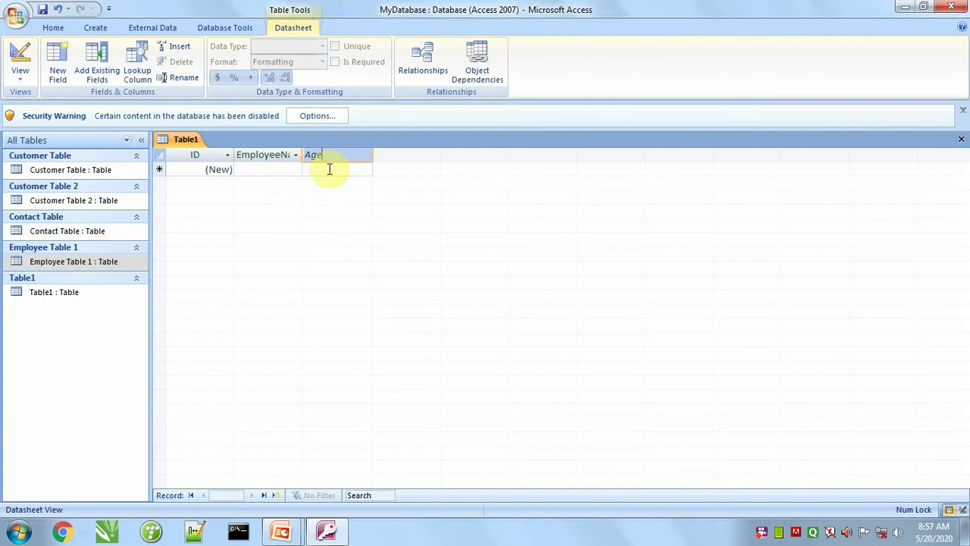
click(329, 169)
double_click(330, 155)
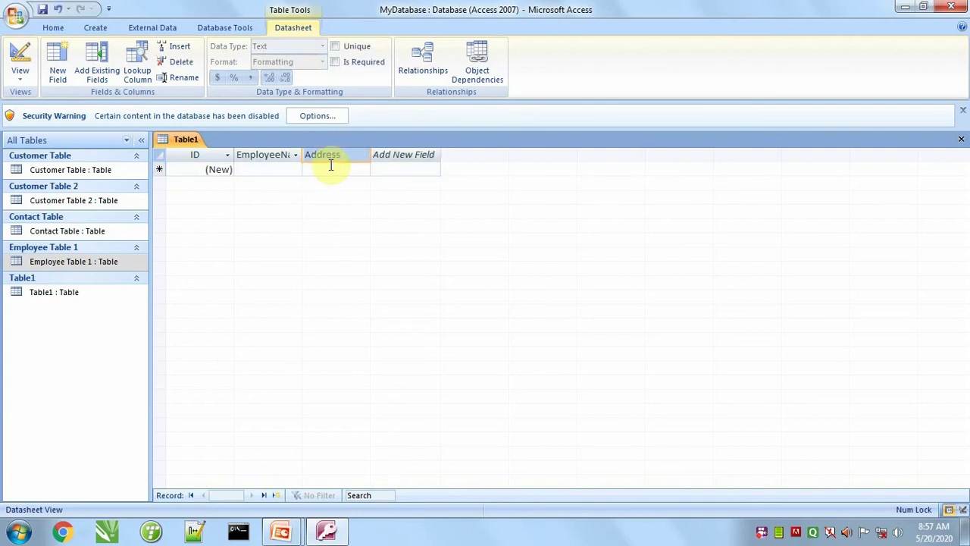
click(334, 169)
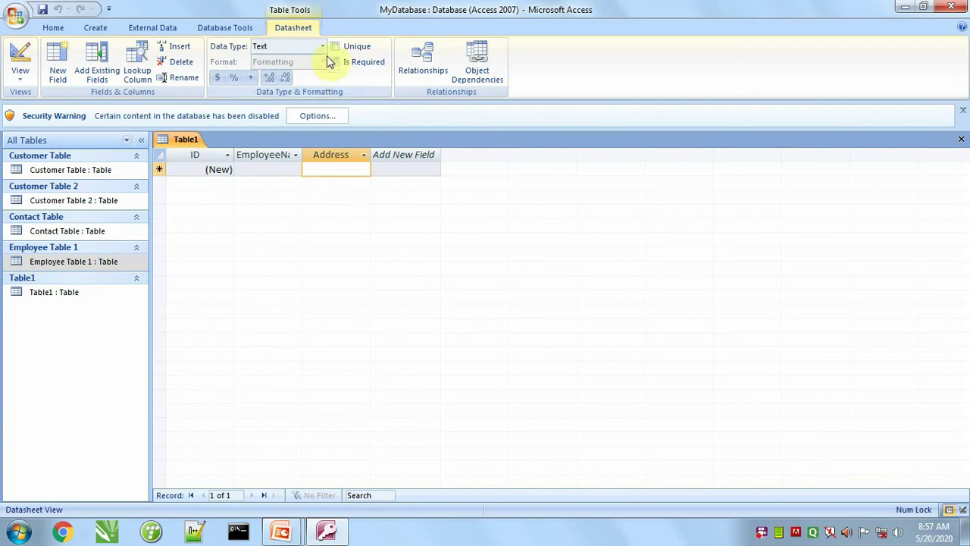
Step: Make Address a Memo field and add Dateofbirth as a Date/Time field
click(322, 49)
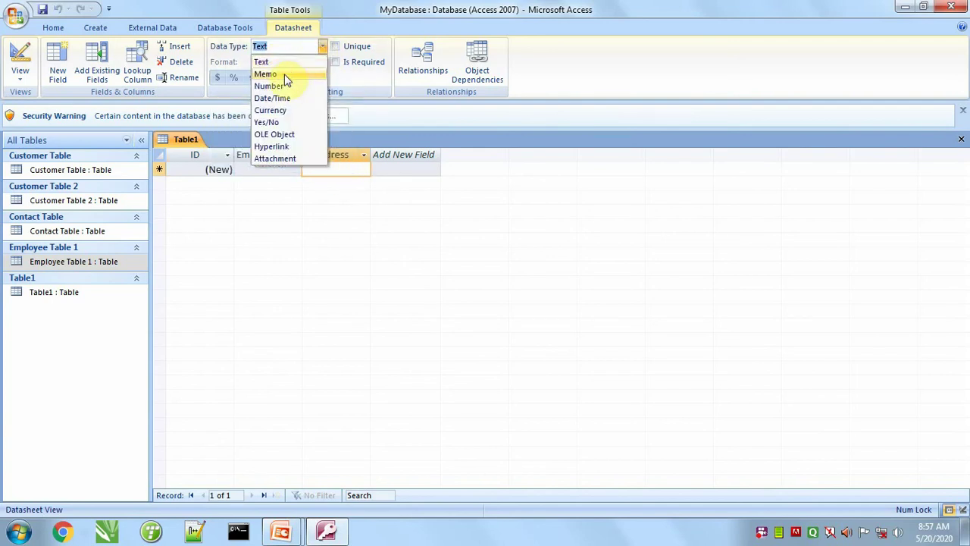
click(286, 76)
click(397, 154)
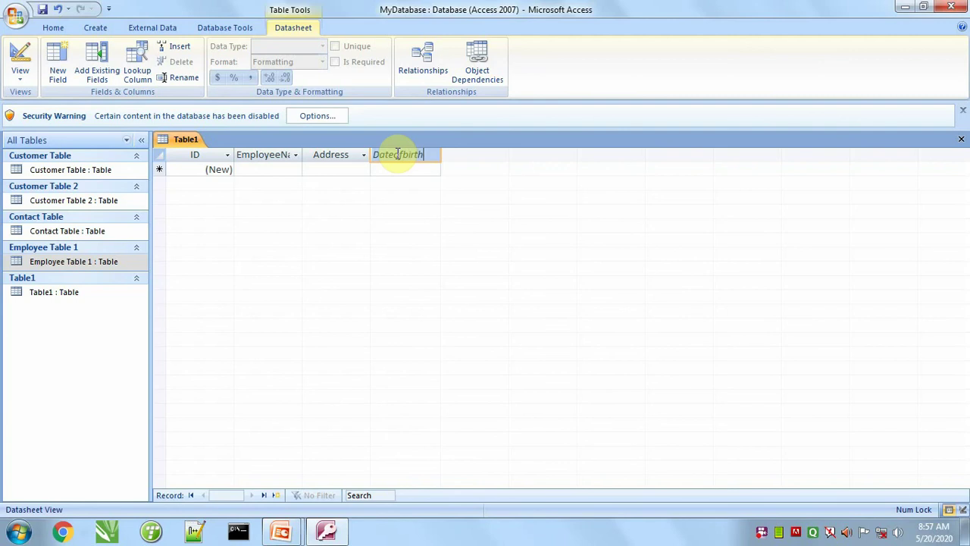
click(400, 168)
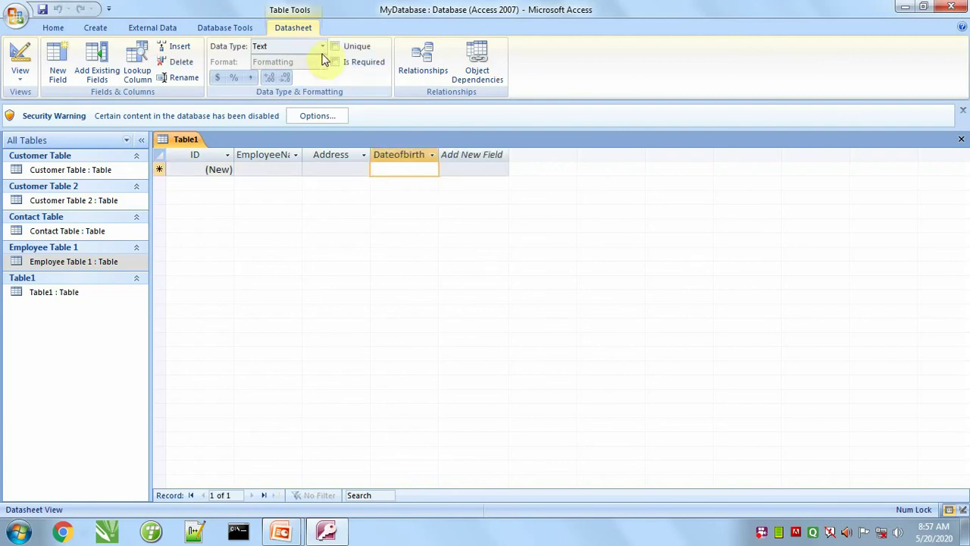
click(322, 47)
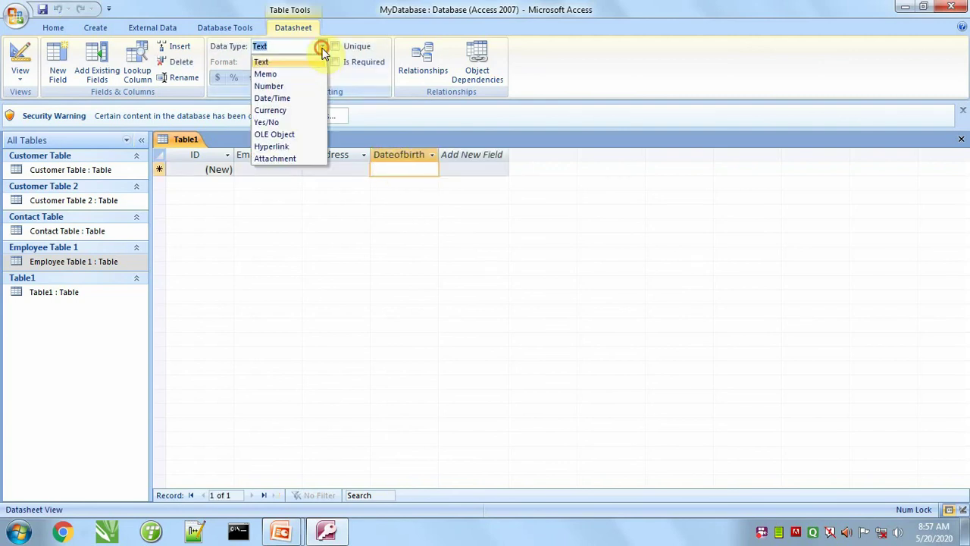
click(288, 100)
Step: Add a Gender field with Text data type
click(464, 152)
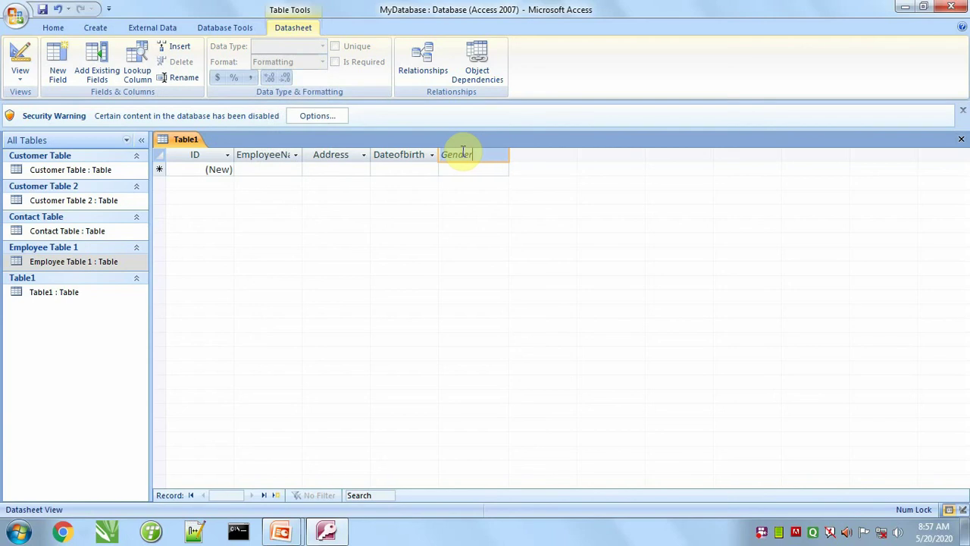
text(Gender)
click(460, 169)
click(320, 47)
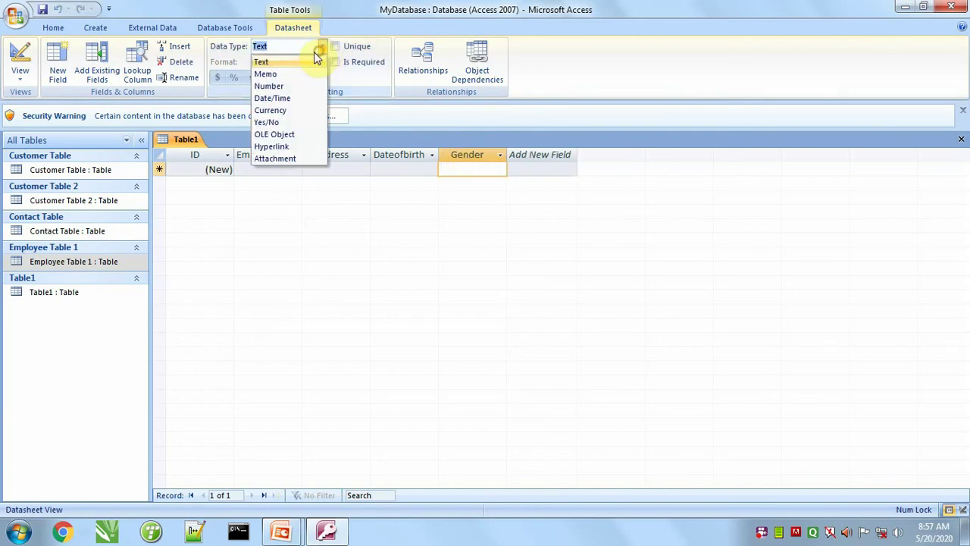
click(277, 62)
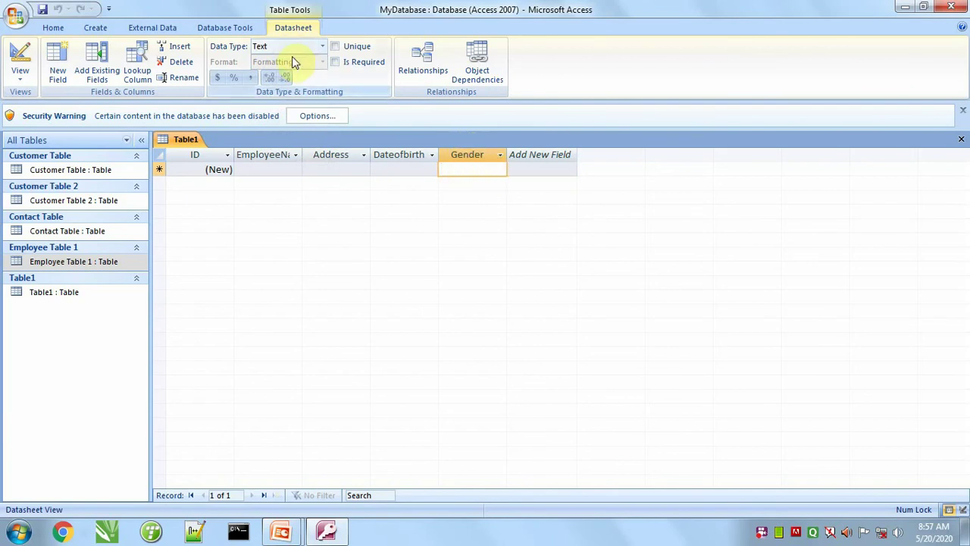
click(101, 29)
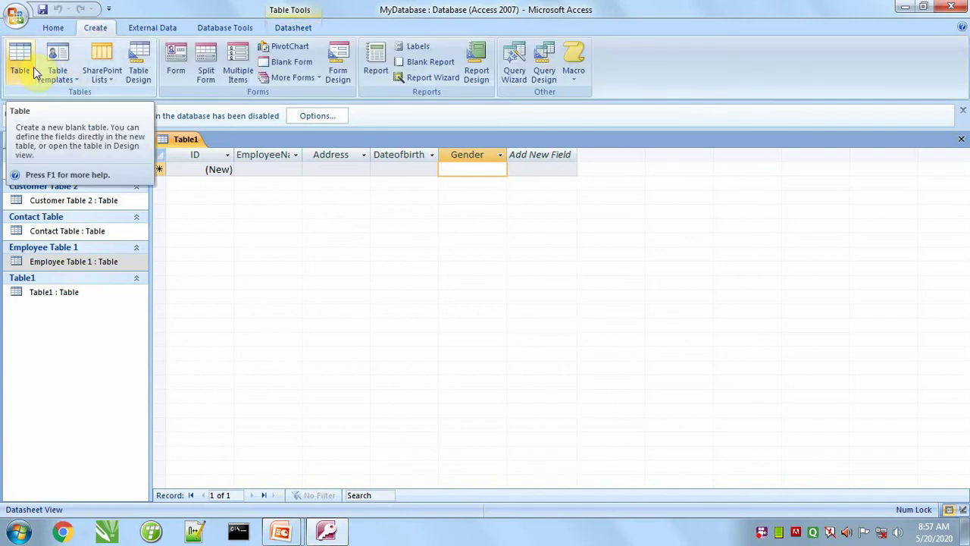
Step: Save the new table as 'Employee Table 2'
click(43, 9)
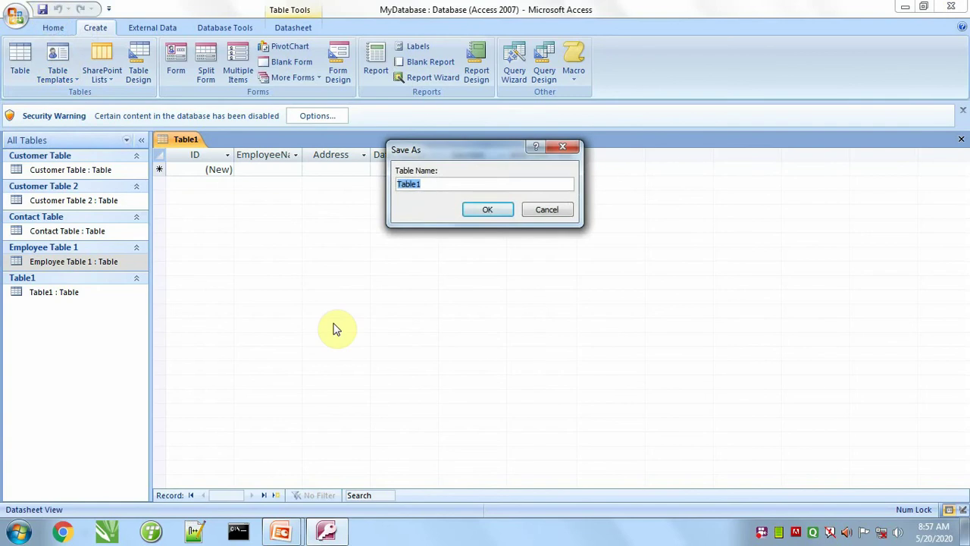
text(Employee)
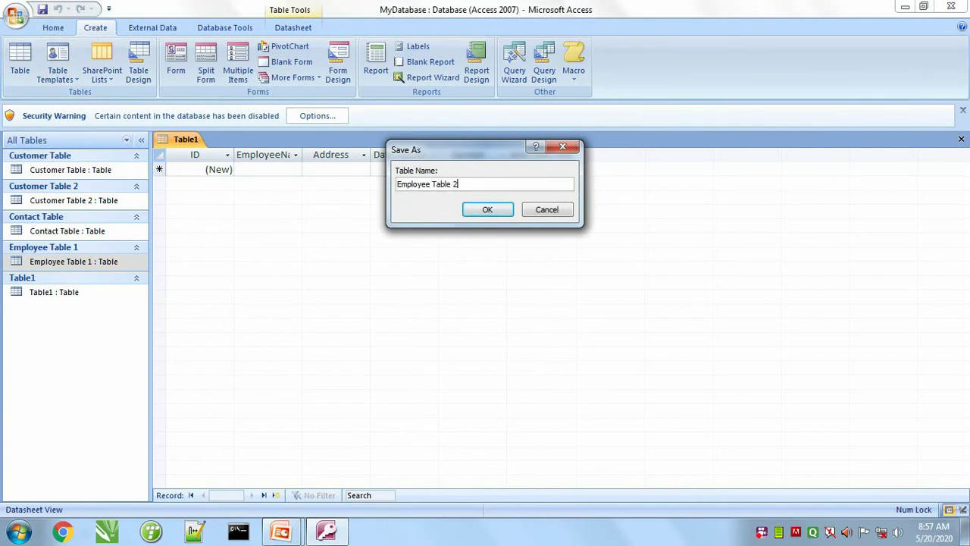
text( Table 2)
click(487, 210)
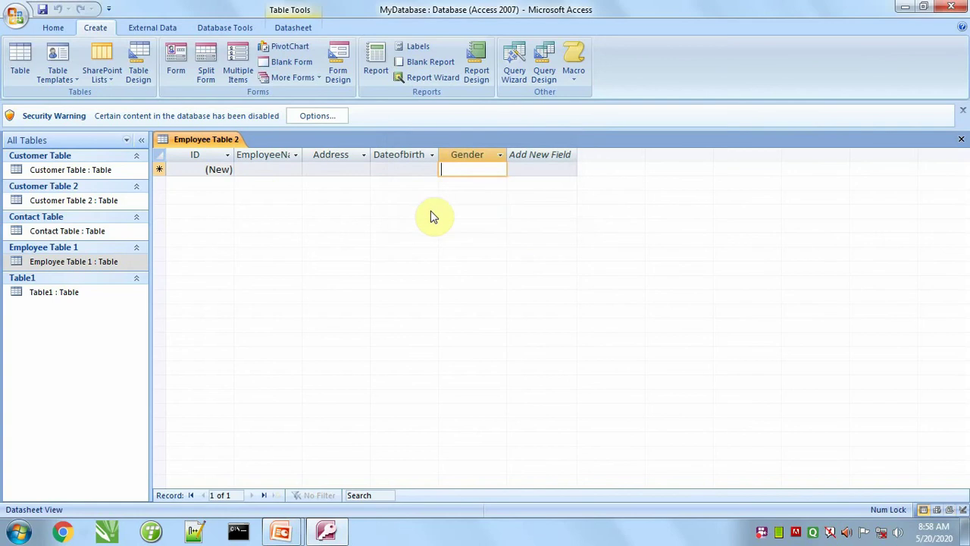
Step: Rename the ID field to EmployeeID and close the datasheet
double_click(199, 154)
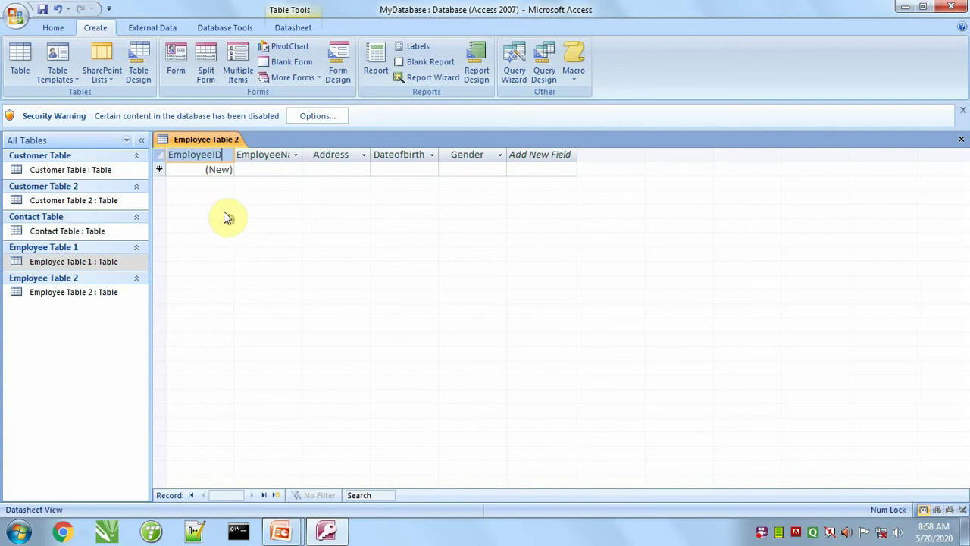
key(Return)
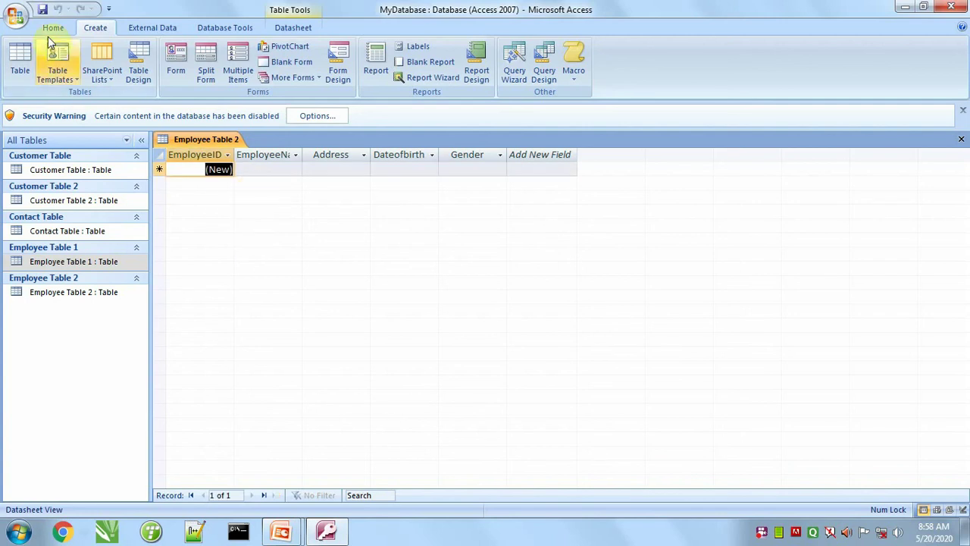
click(961, 138)
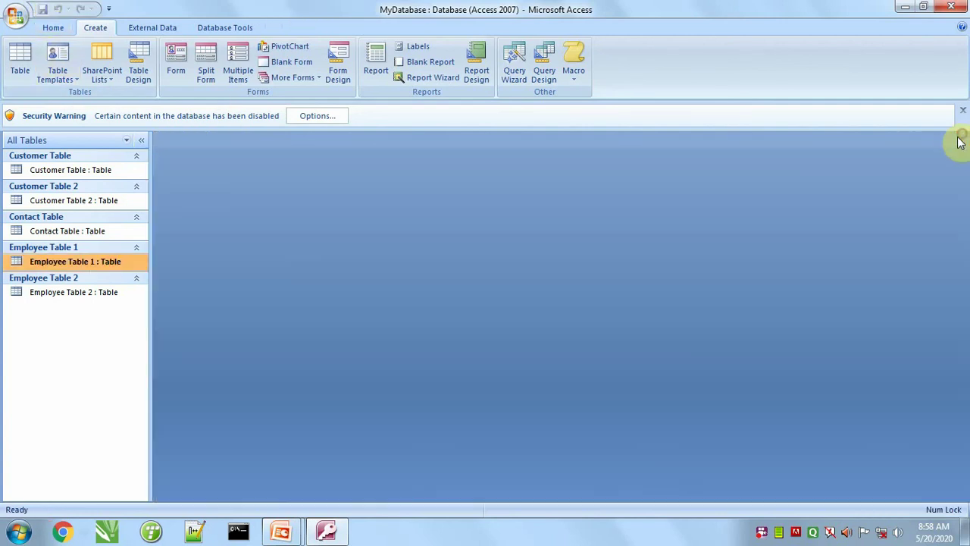
Step: In Employee Table 2, enter a first record with name, address, birth date 5/20/2000 and Gender male
double_click(70, 293)
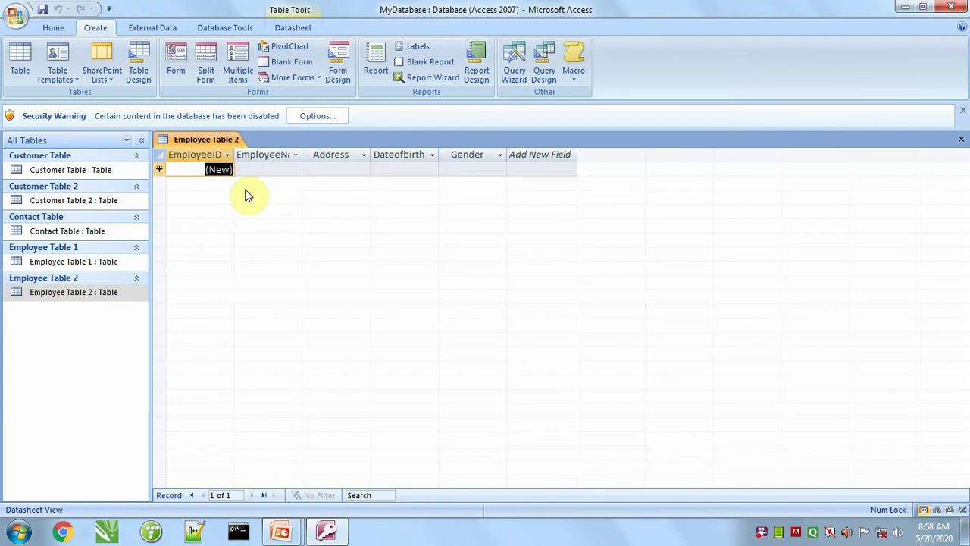
key(Tab)
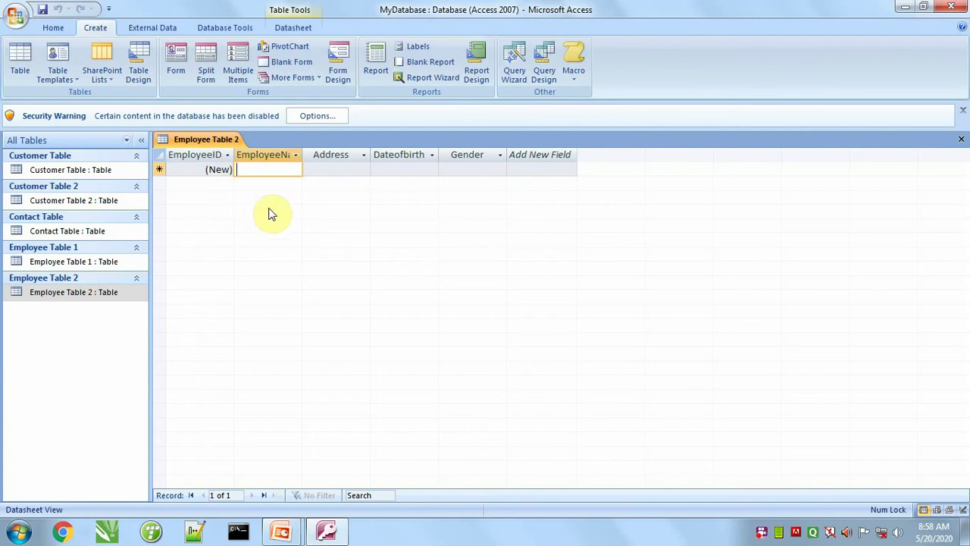
text(am)
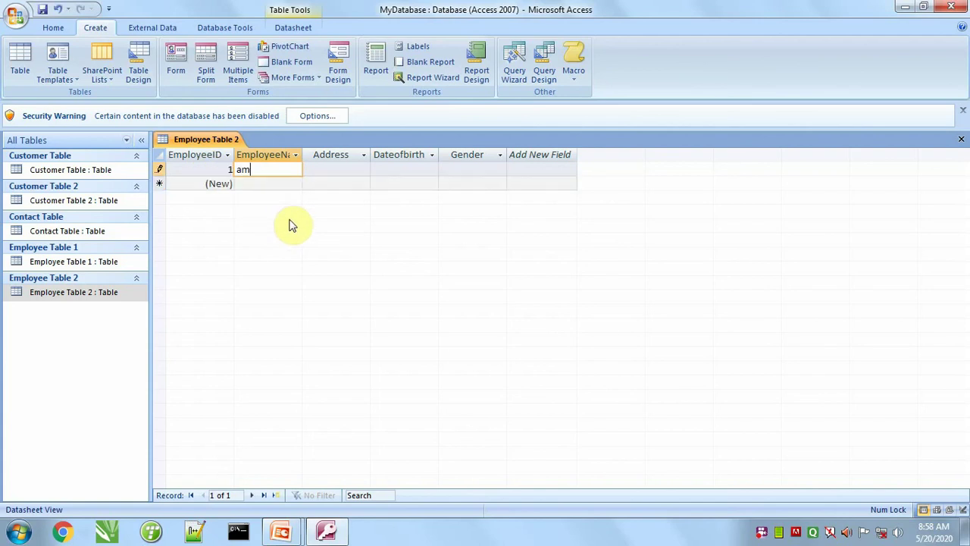
text(ir)
key(Tab)
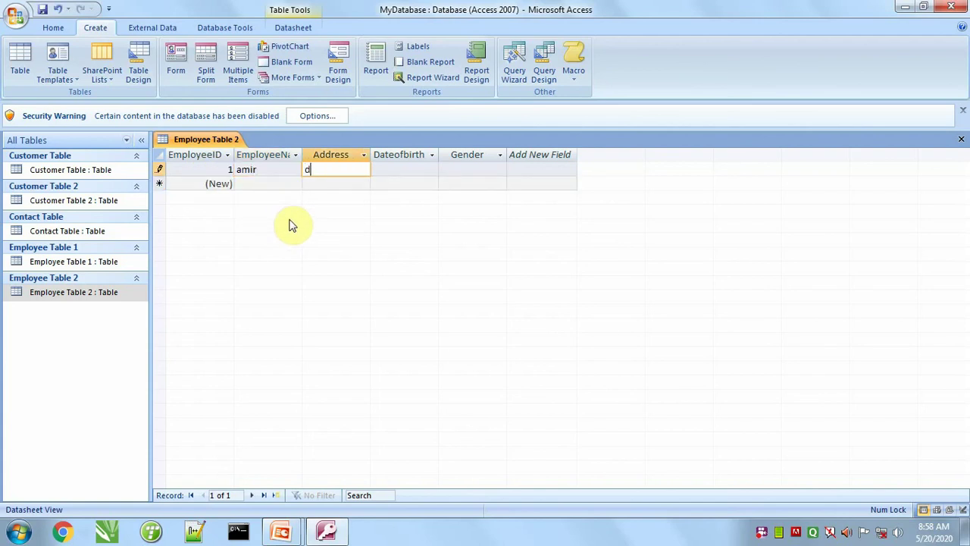
text(dehradun)
key(Tab)
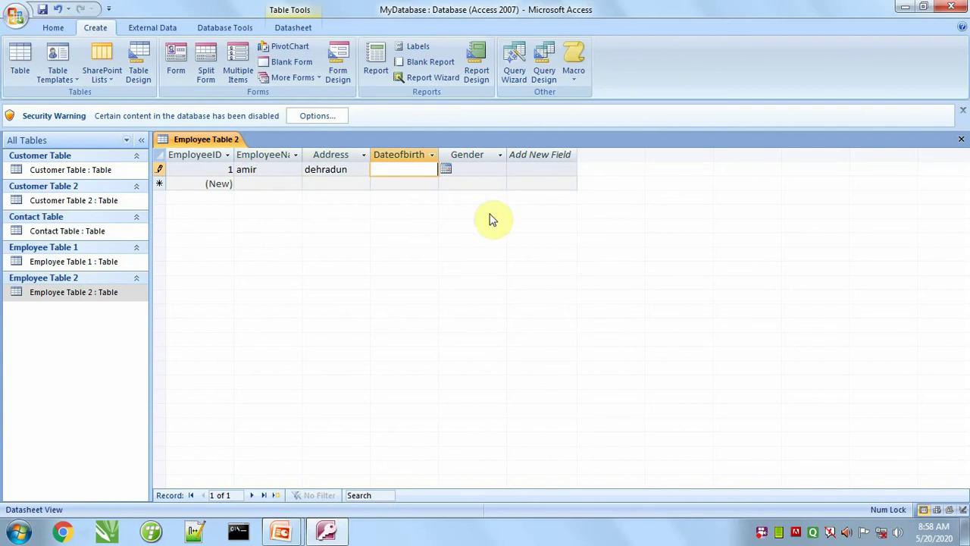
click(446, 169)
click(389, 243)
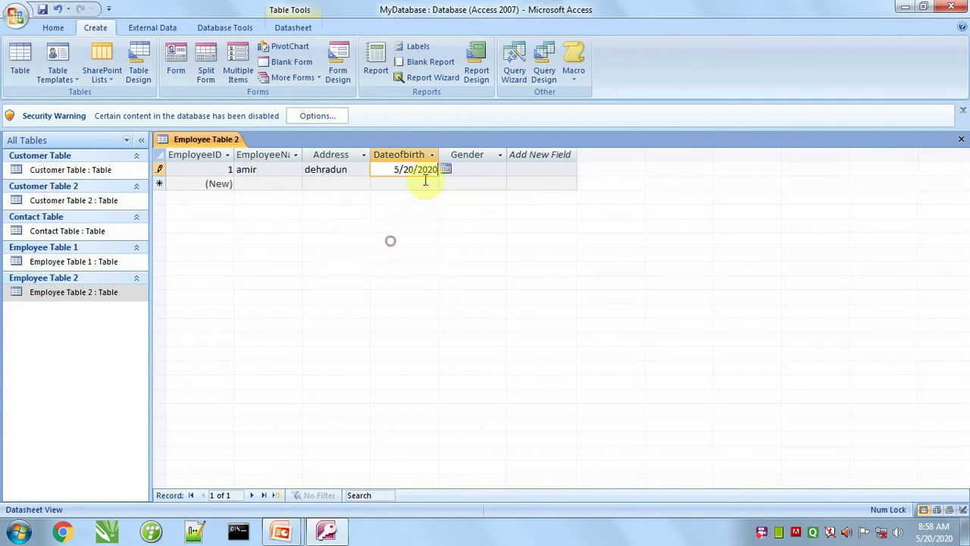
key(BackSpace)
key(BackSpace)
text(00)
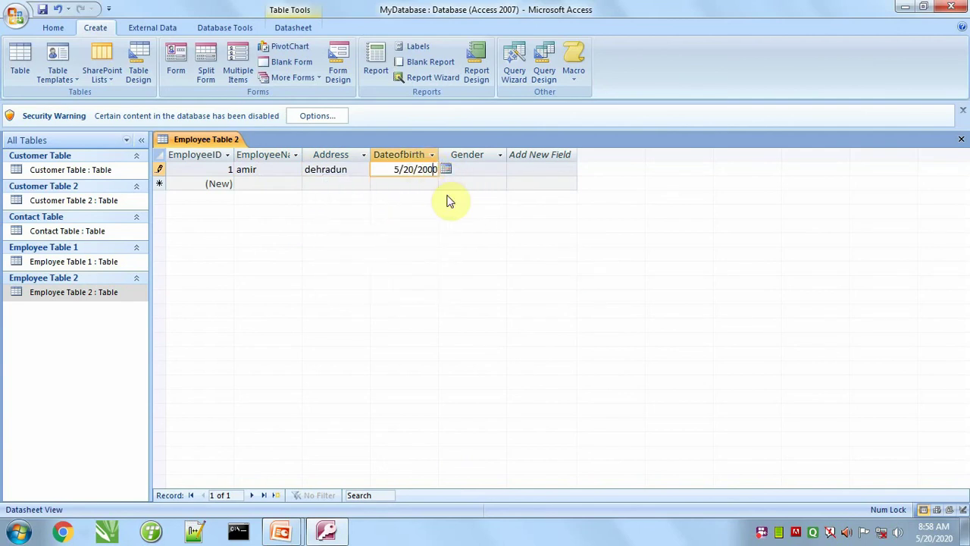
key(Tab)
text(male)
key(Tab)
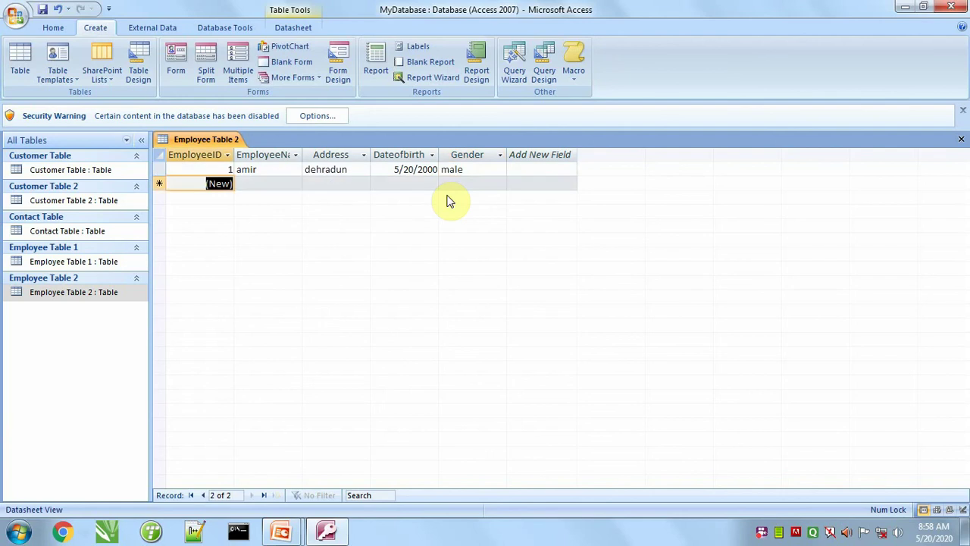
Step: Enter a second employee record born 5/20/2000, then close the datasheet
key(Tab)
text(a)
text(ahi)
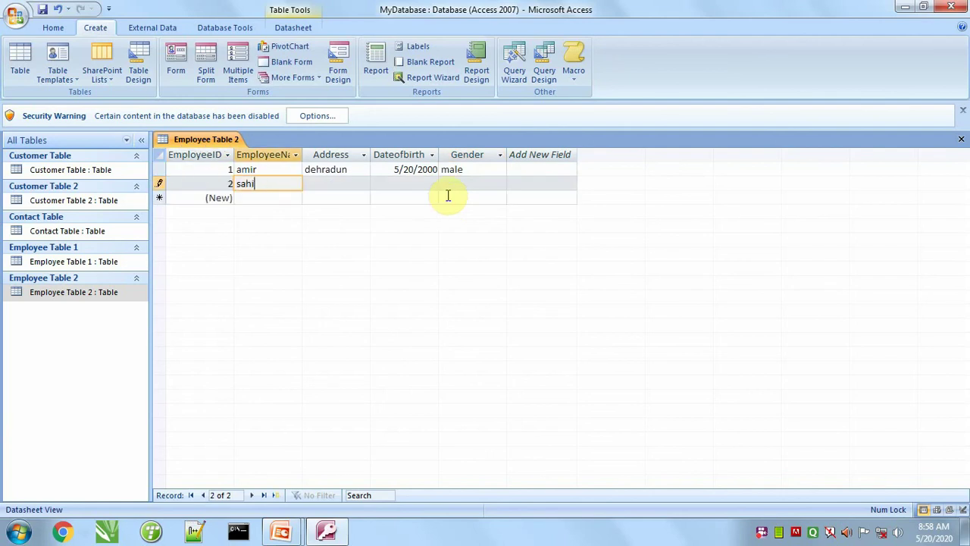
text(l)
key(Tab)
key(Tab)
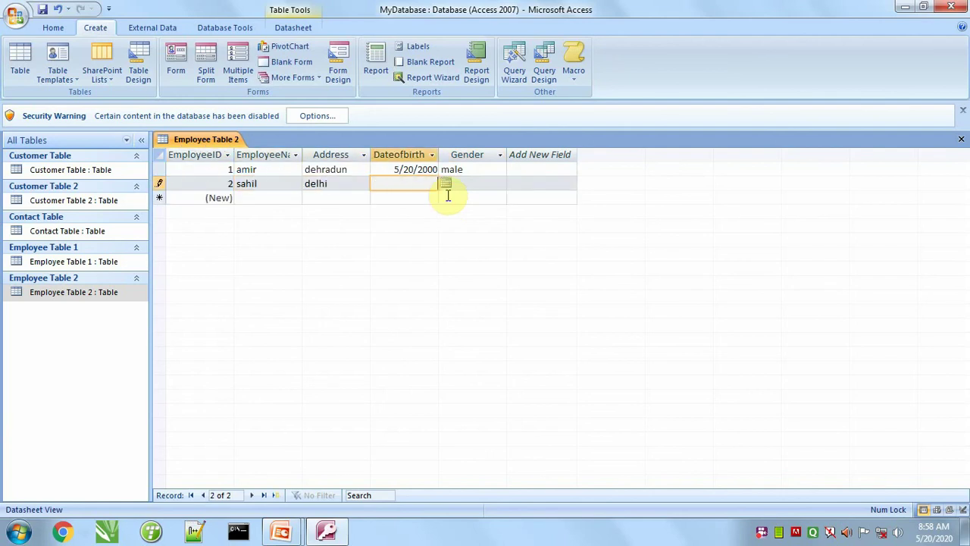
click(446, 184)
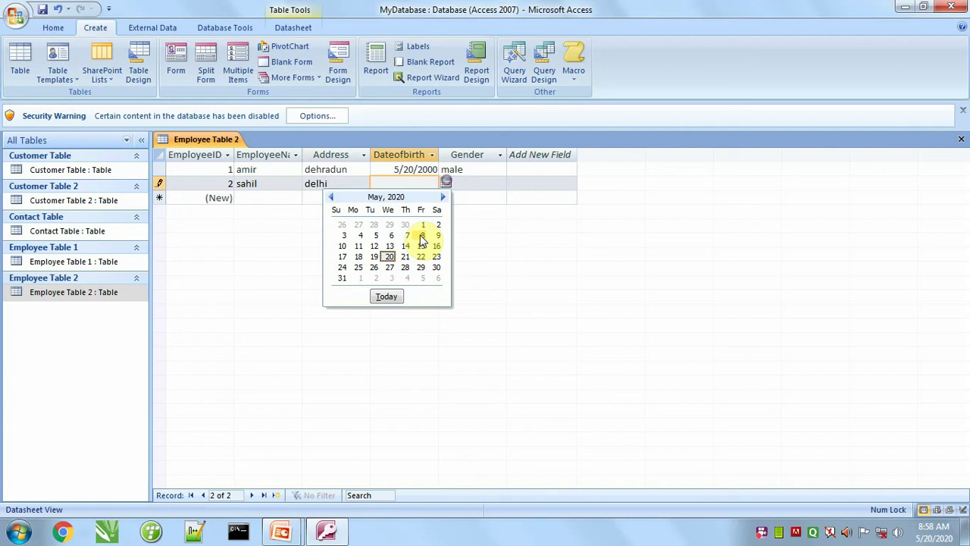
click(388, 258)
click(428, 184)
key(BackSpace)
key(BackSpace)
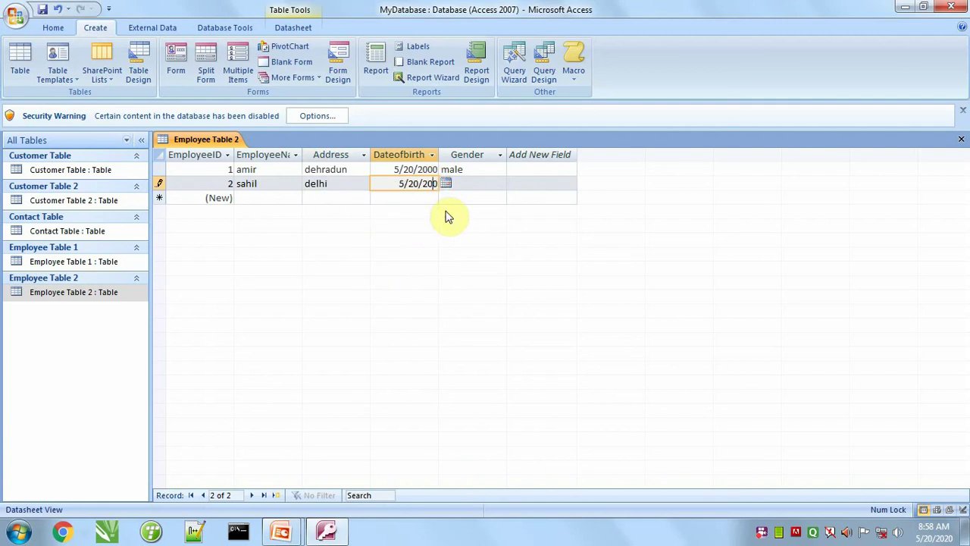
text(00)
key(Tab)
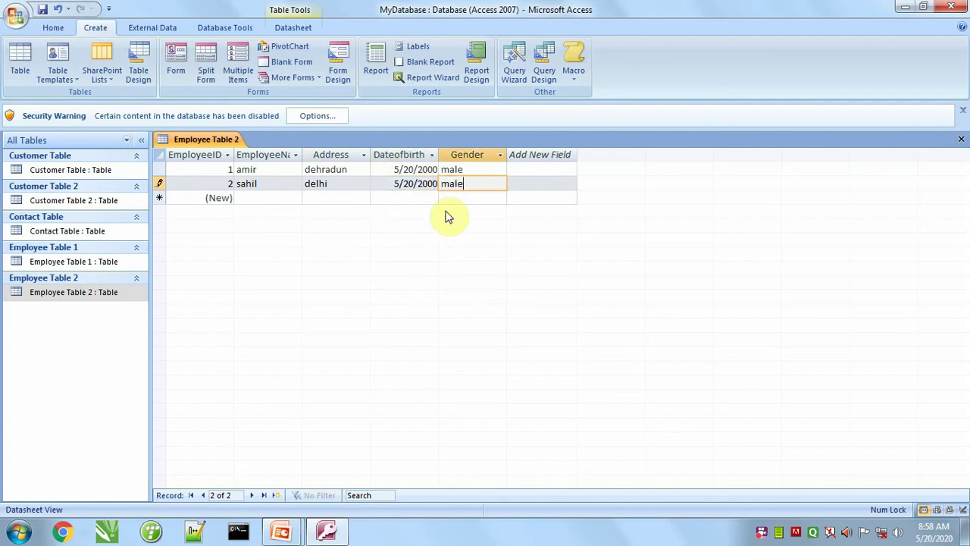
key(Tab)
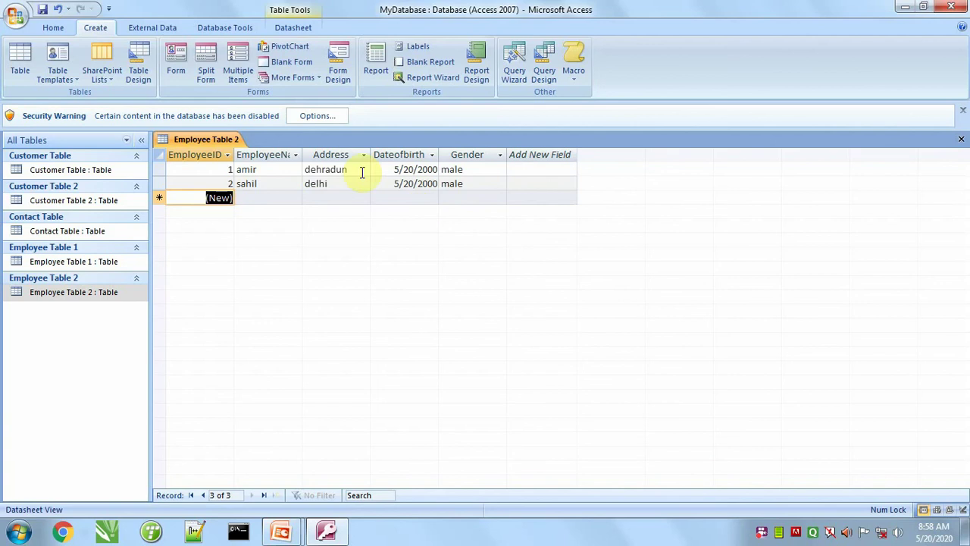
click(961, 140)
Step: In Employee Table 2's Design View, add a Currency Salary field after Gender, save, and close
right_click(89, 292)
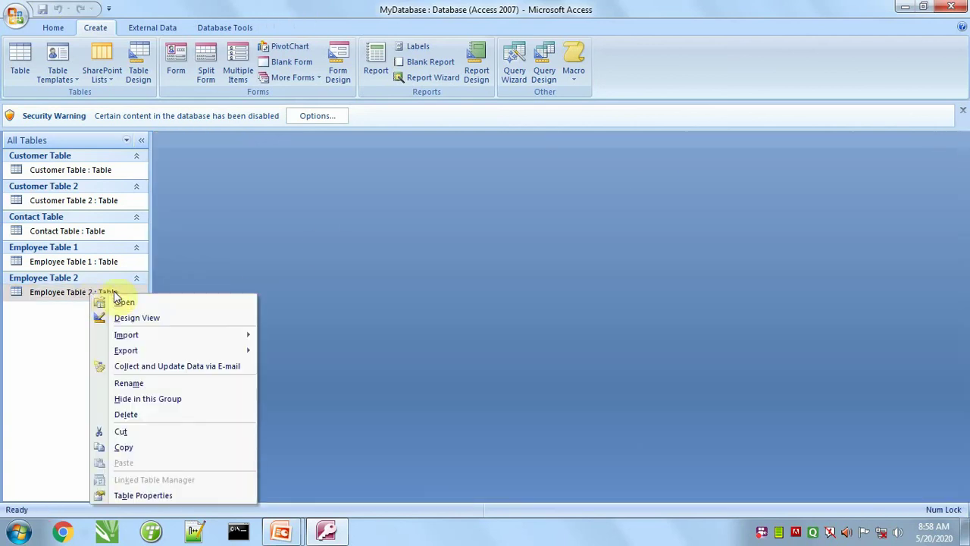
click(180, 321)
click(182, 235)
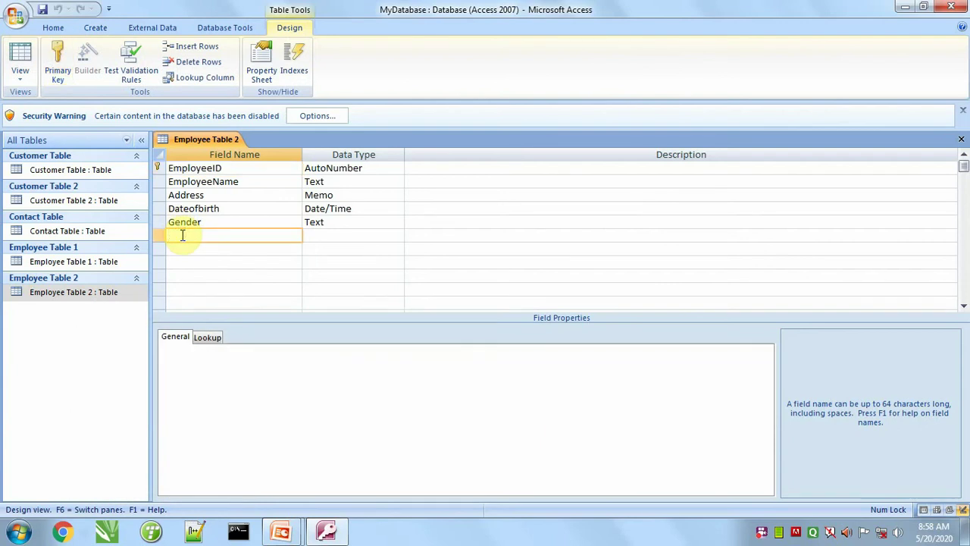
key(Tab)
text(c)
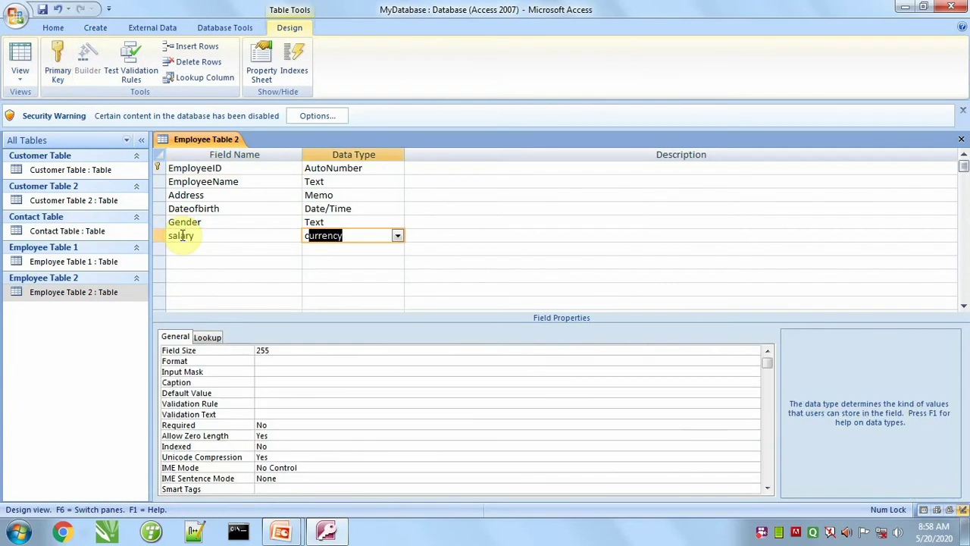
key(Tab)
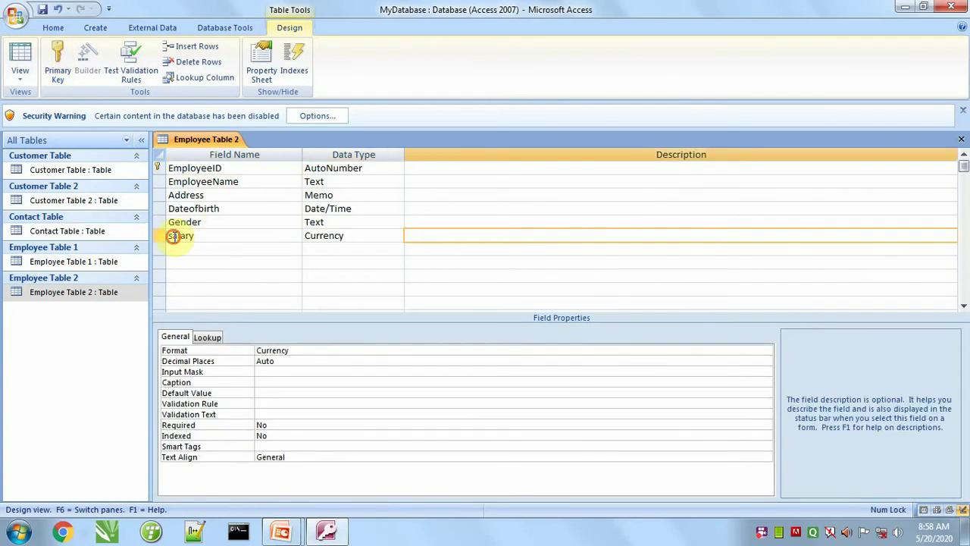
click(174, 237)
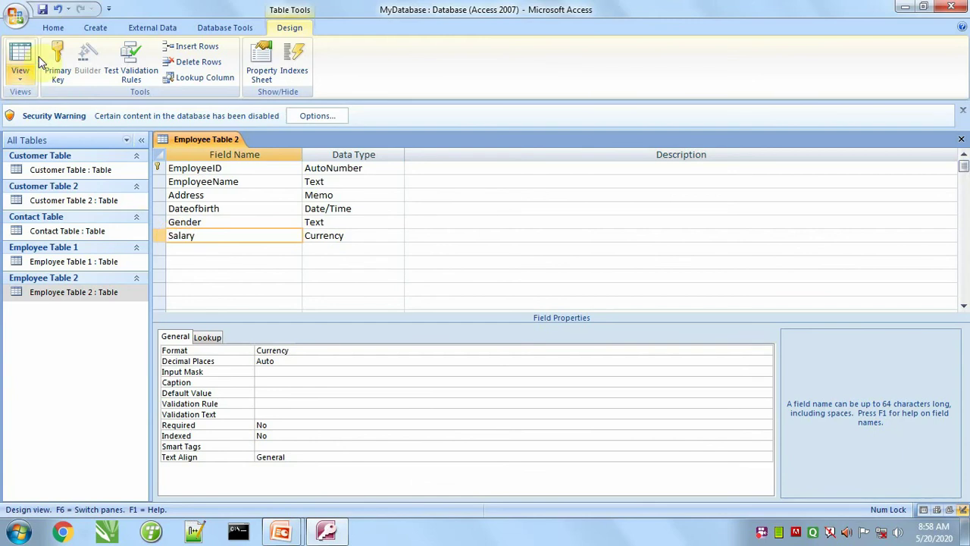
click(43, 9)
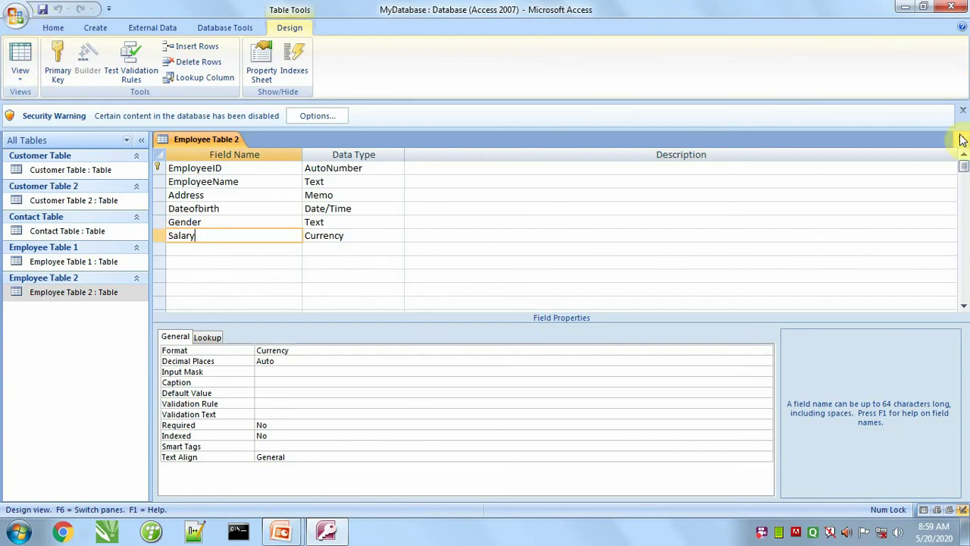
click(961, 139)
Step: Enter salaries of $25,000.00 and $45,000.00 for the two employees in Employee Table 2, then close it
click(87, 296)
double_click(88, 295)
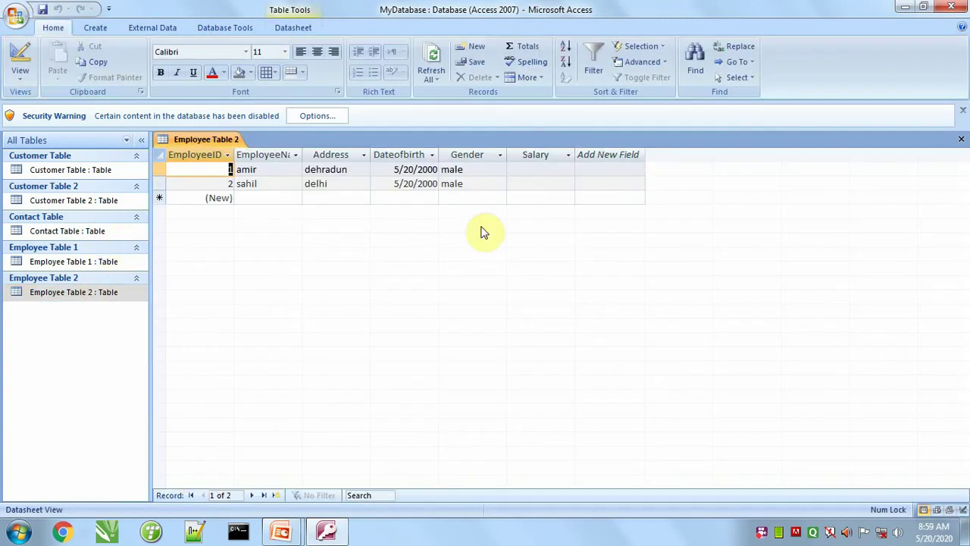
click(554, 166)
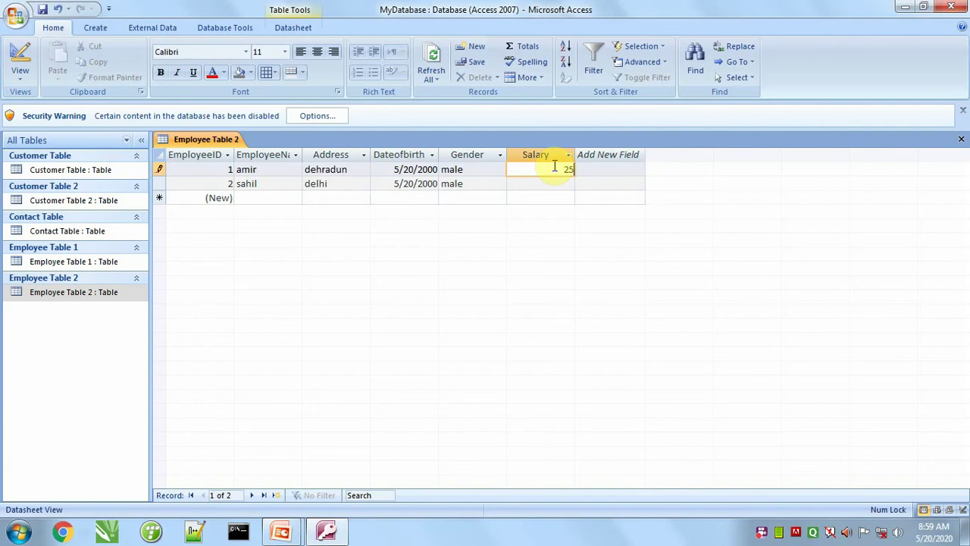
text(25000)
key(Return)
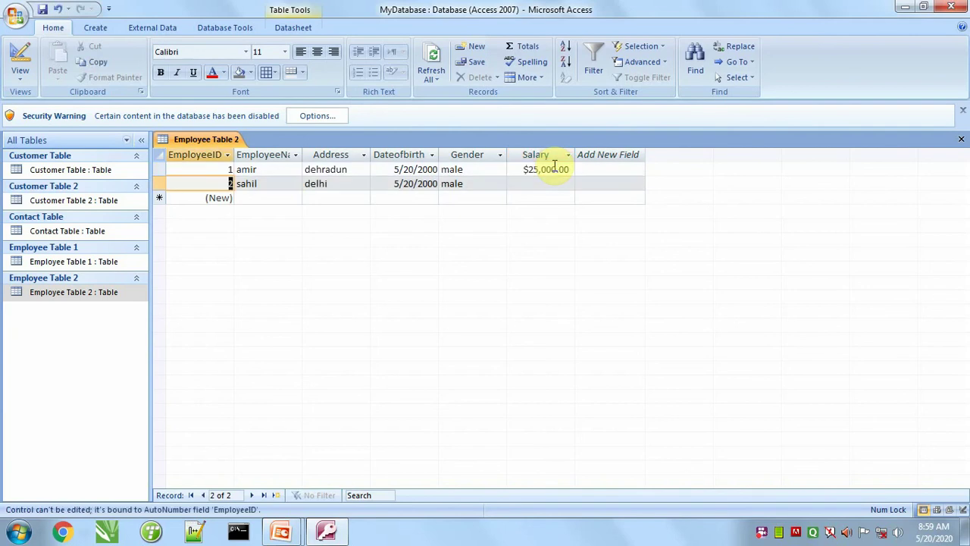
click(543, 185)
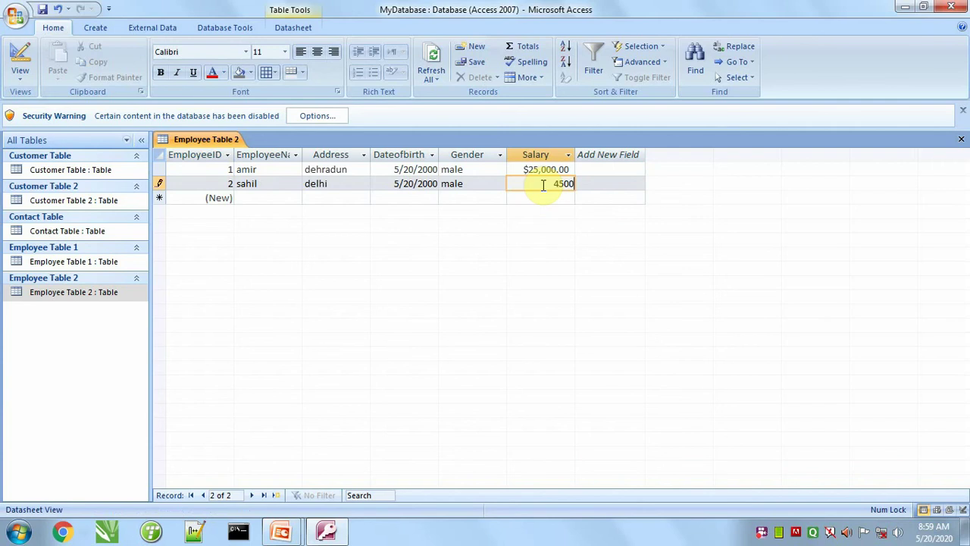
key(Return)
click(542, 184)
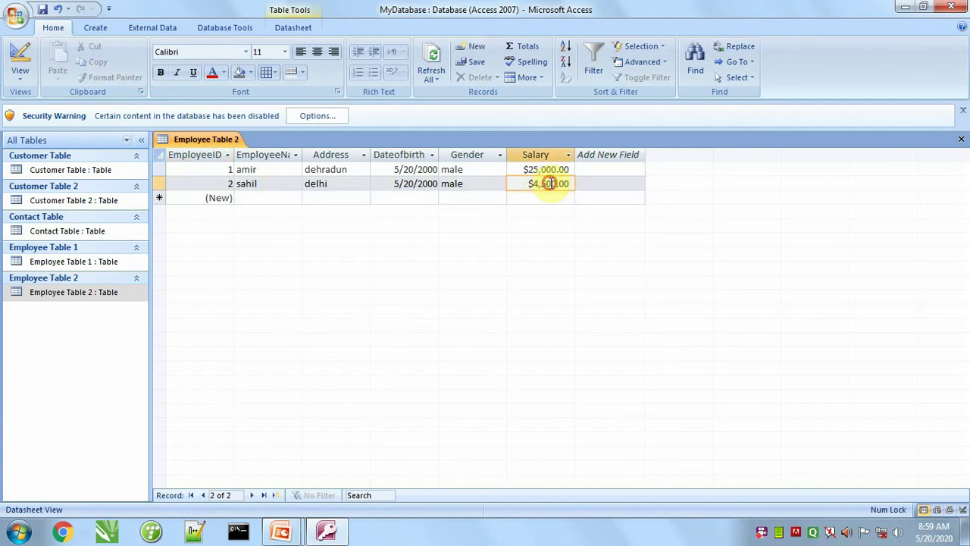
text(0)
key(Return)
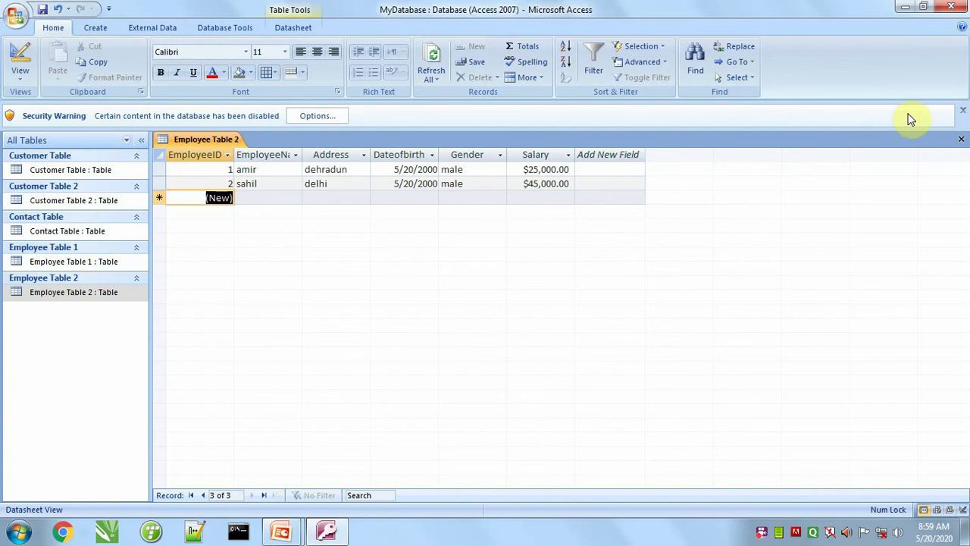
click(961, 139)
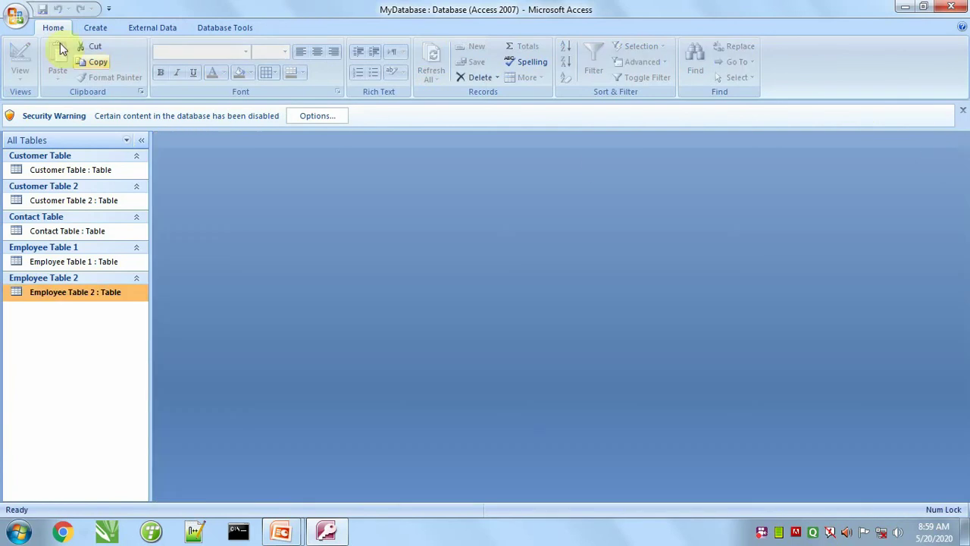
Step: Create a new table from the Contacts table template
click(94, 27)
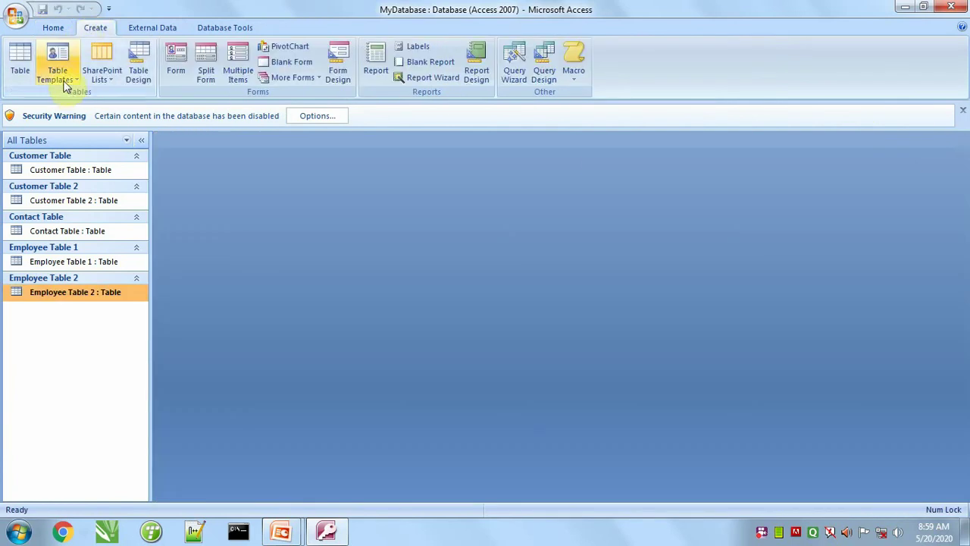
click(60, 70)
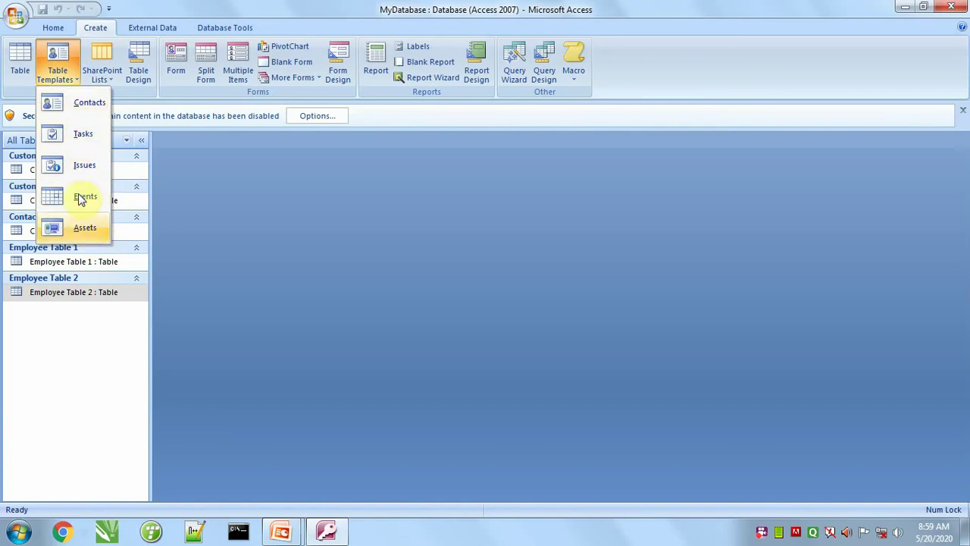
click(83, 110)
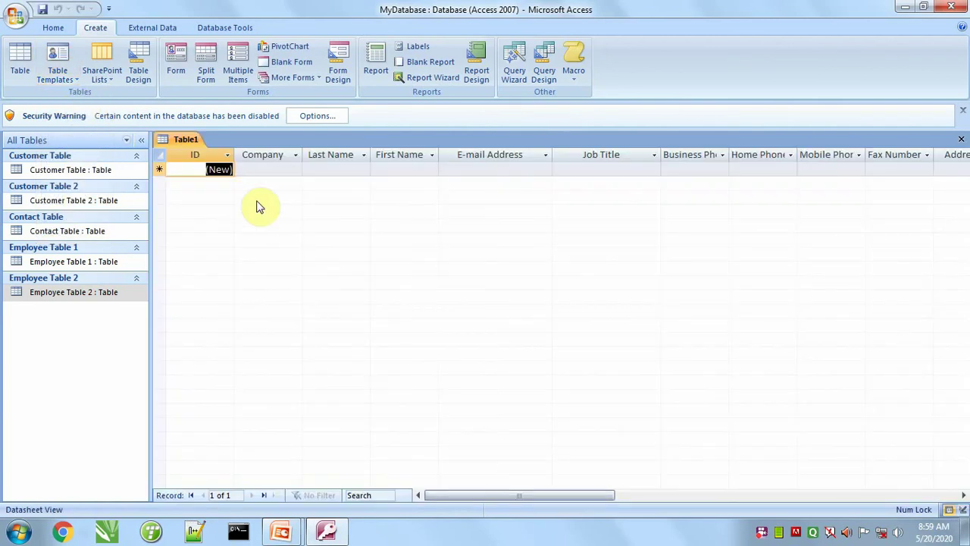
drag(454, 496, 428, 495)
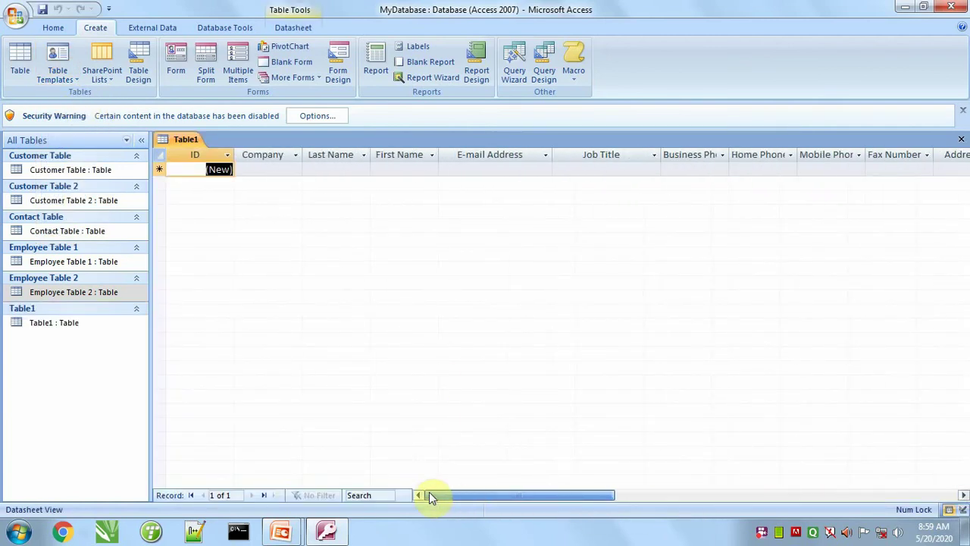
Step: Save the new table as Contact Table 2, without replacing the existing Contact Table
click(42, 8)
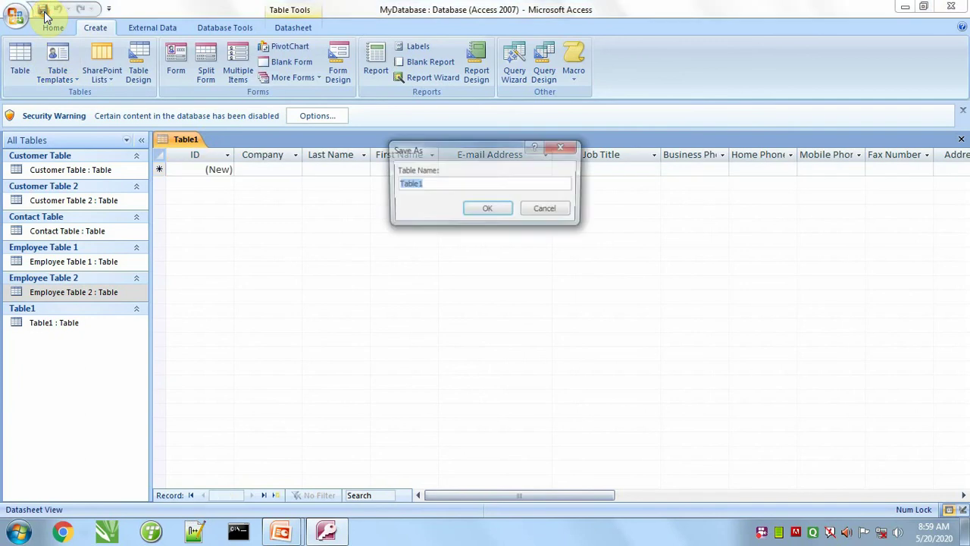
text(Contact)
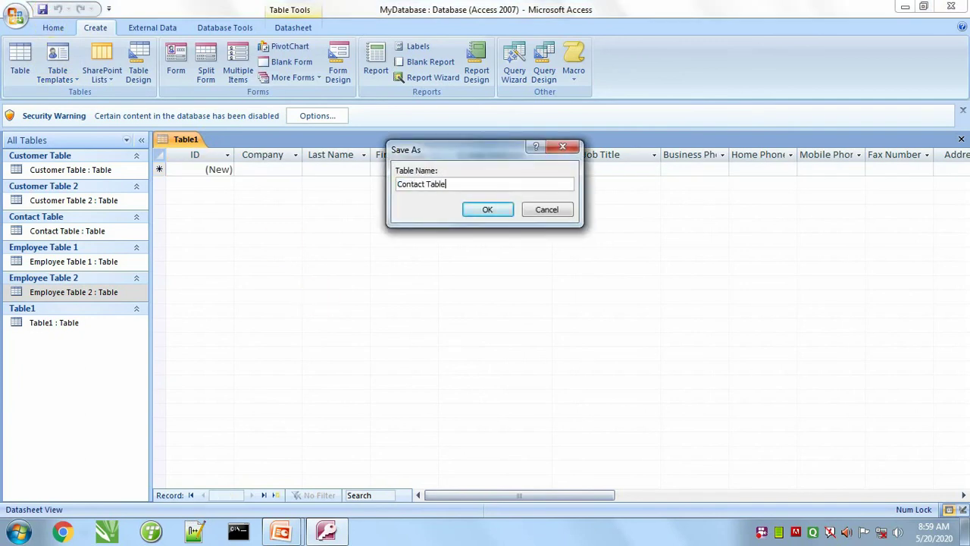
click(487, 209)
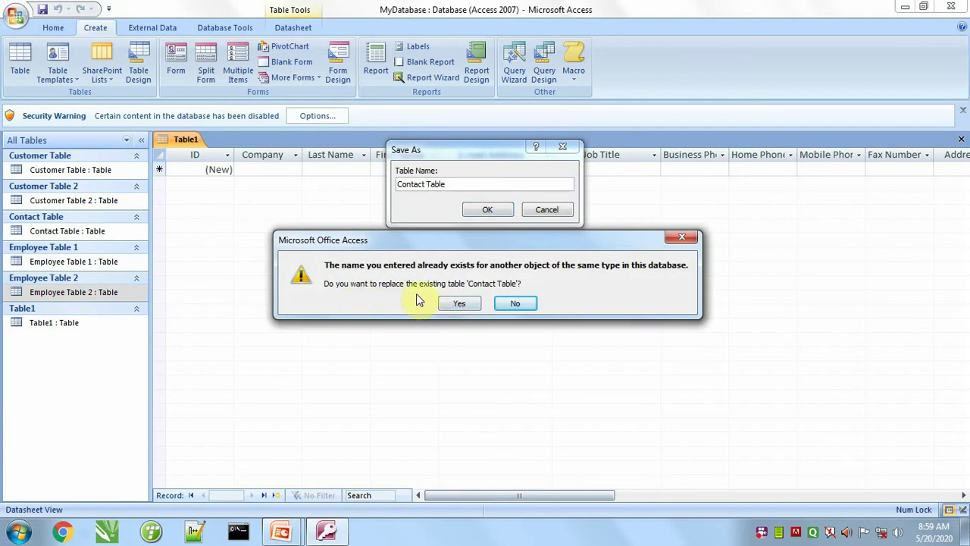
click(512, 304)
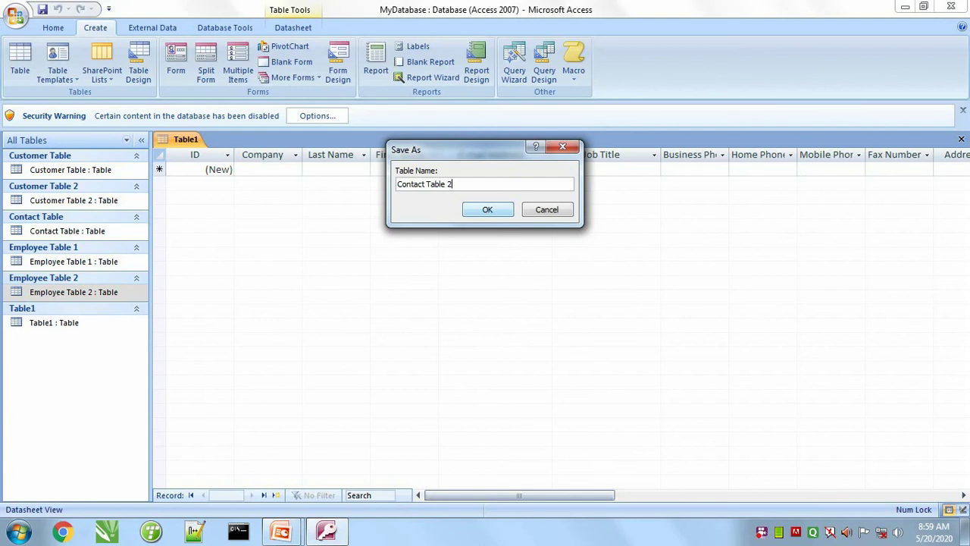
click(487, 210)
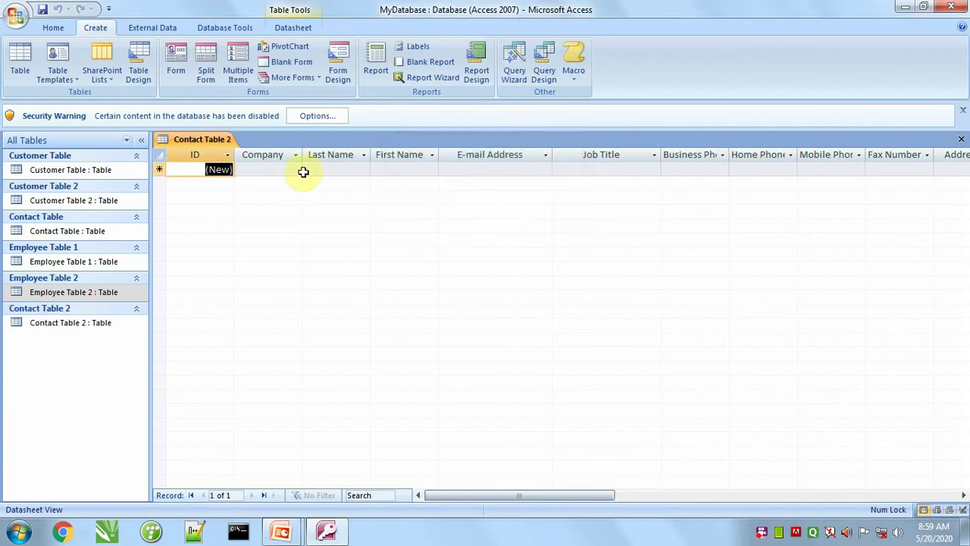
drag(474, 496, 433, 493)
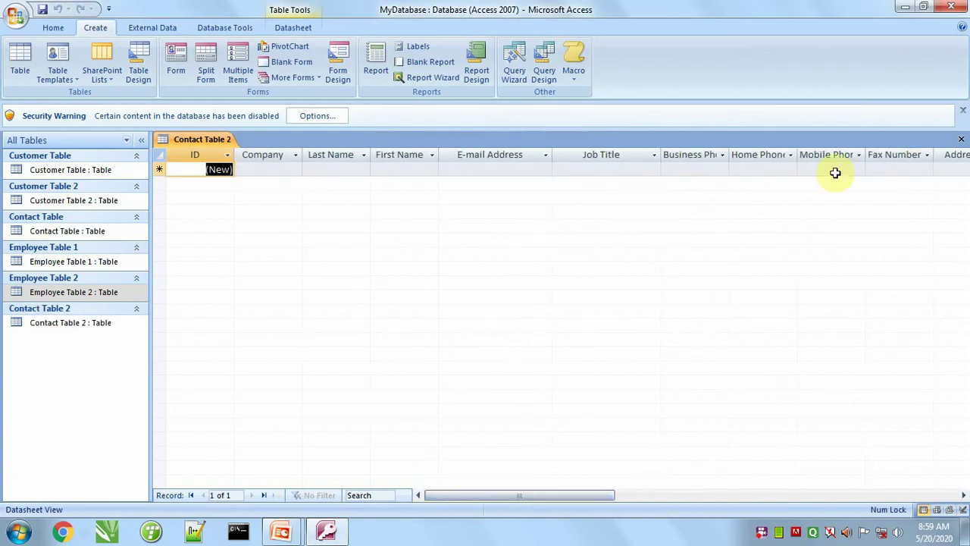
drag(558, 497, 515, 505)
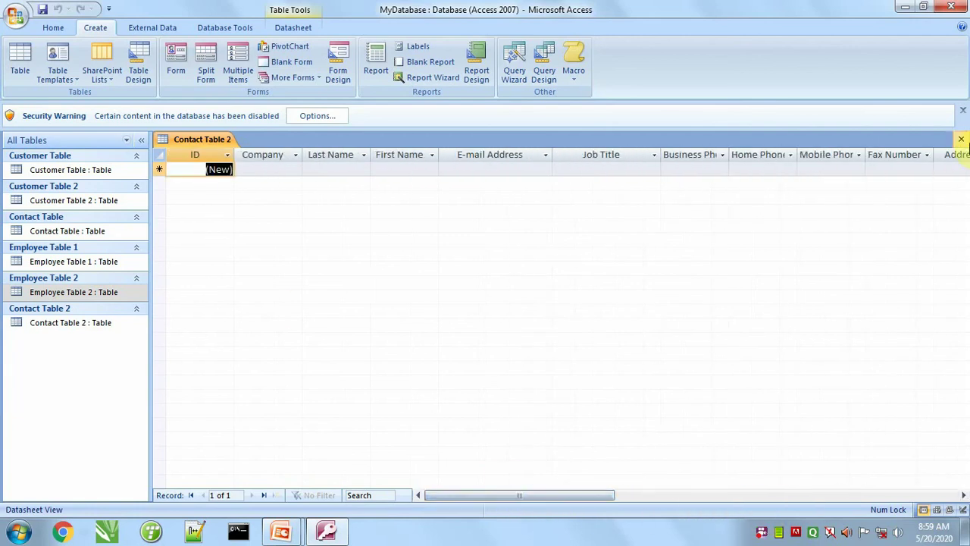
Step: Close the Contact Table 2 datasheet and open the table in Design View
click(961, 140)
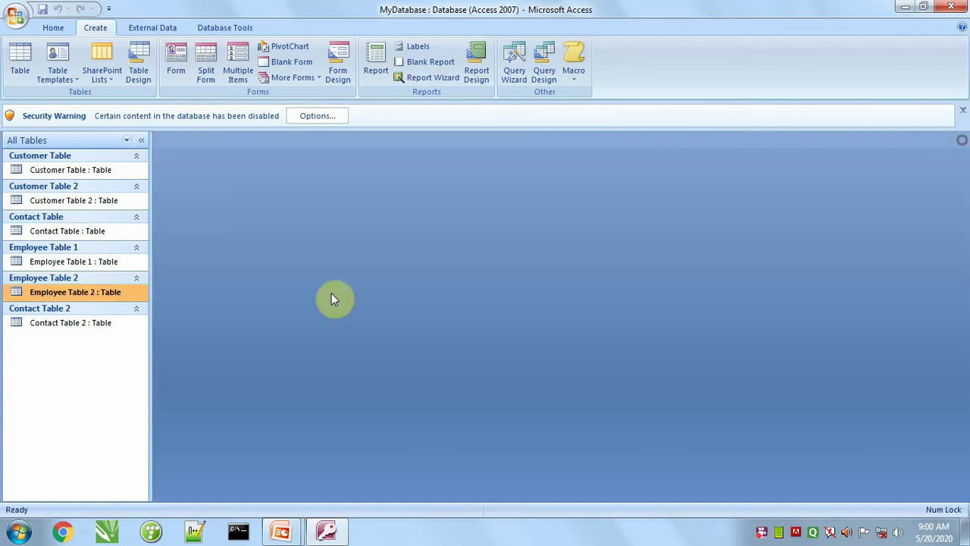
right_click(68, 326)
right_click(52, 327)
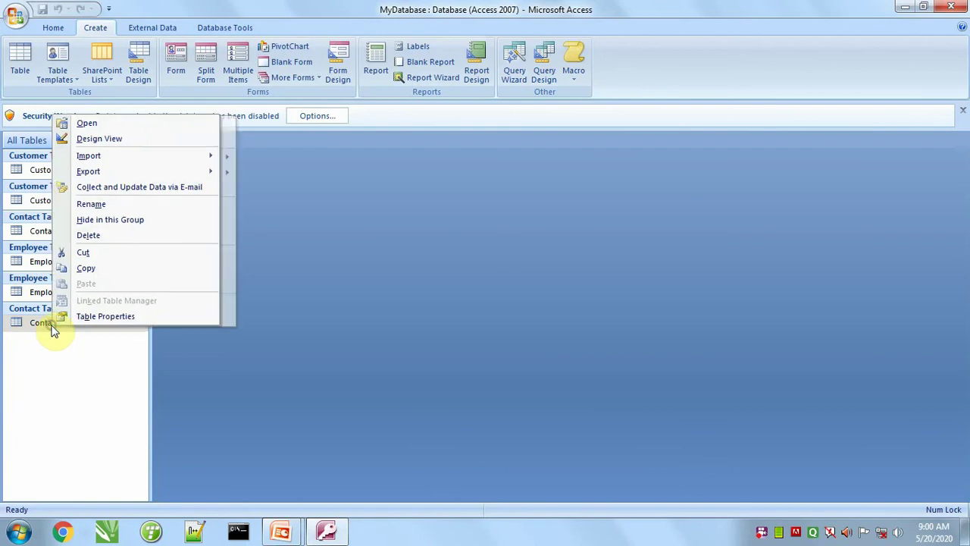
click(109, 139)
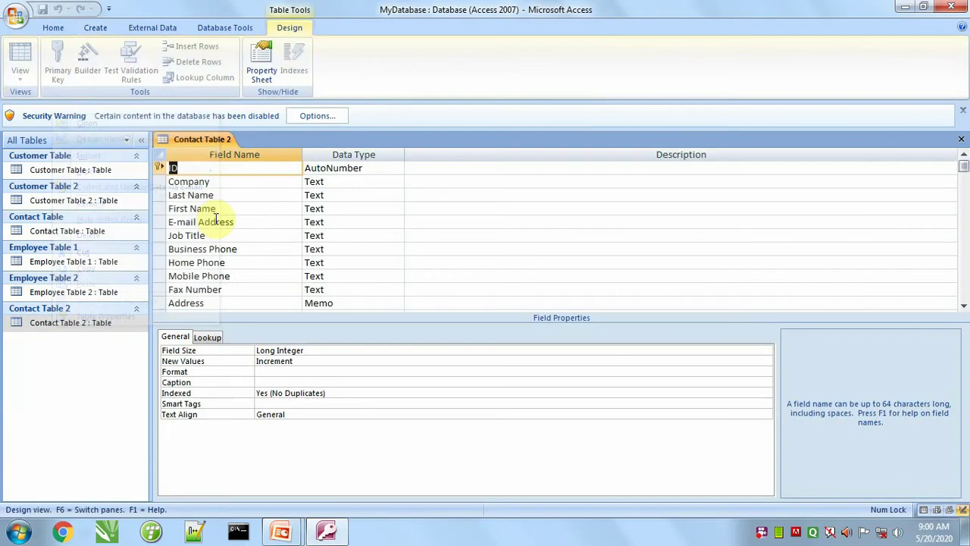
scroll(238, 219, down, 5)
scroll(227, 262, up, 5)
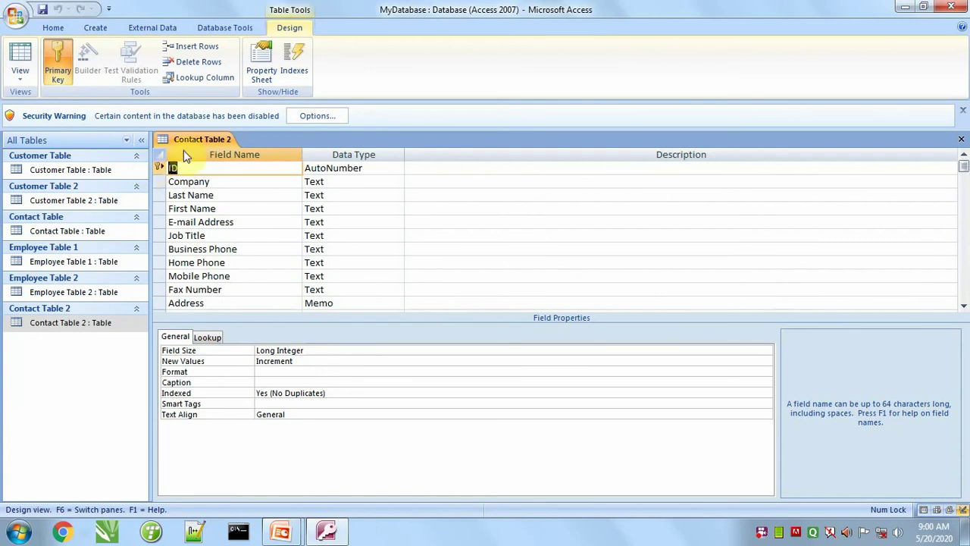
Step: Delete the Company field and rename Last Name to Name, accepting the reserved-word warning
click(159, 183)
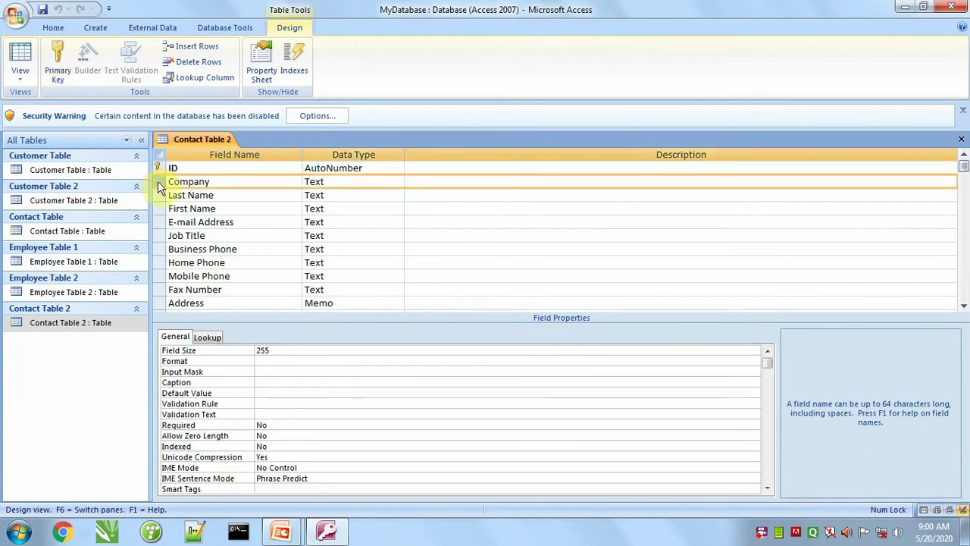
key(Delete)
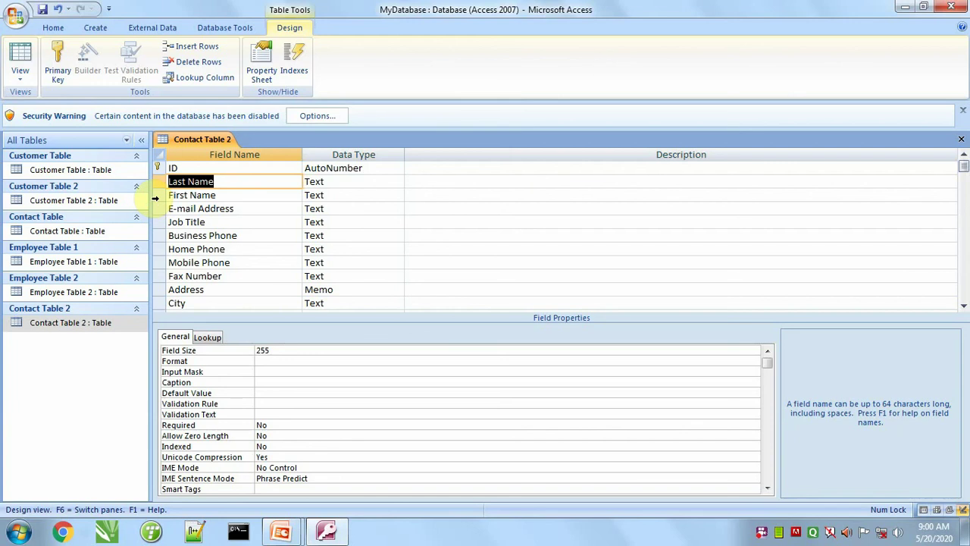
text(Name)
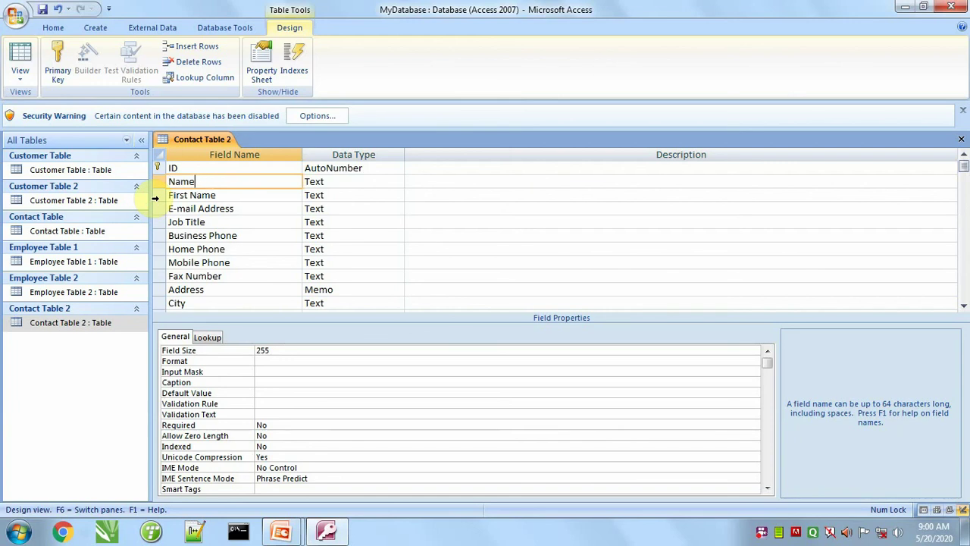
click(155, 198)
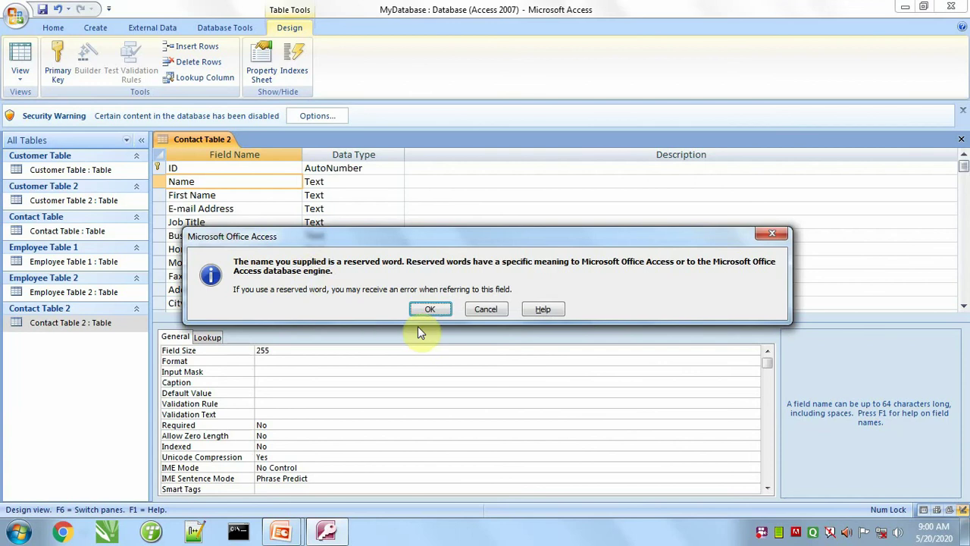
click(438, 312)
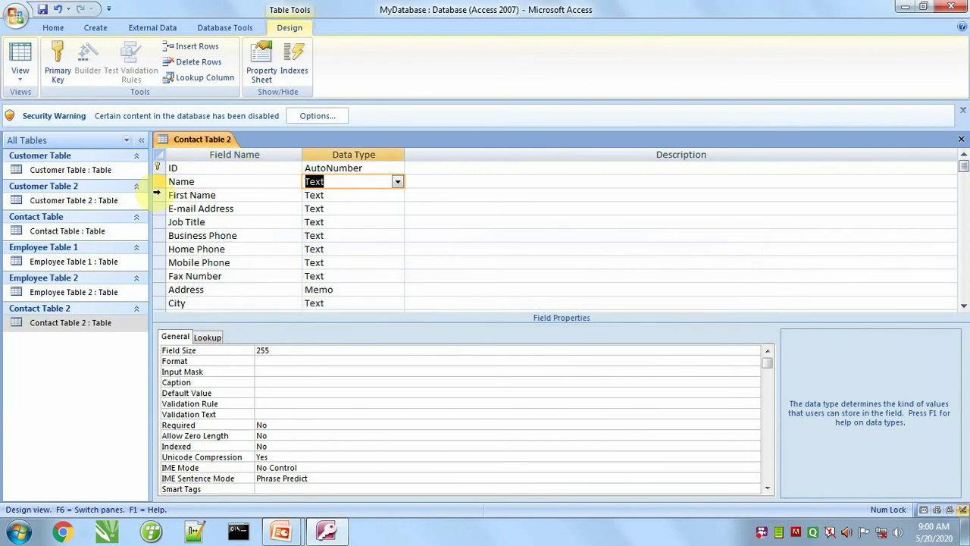
key(Tab)
Step: Delete First Name, Job Title, Business Phone, Home Phone and Fax Number, and rename Mobile Phone to MobileNumber
click(158, 196)
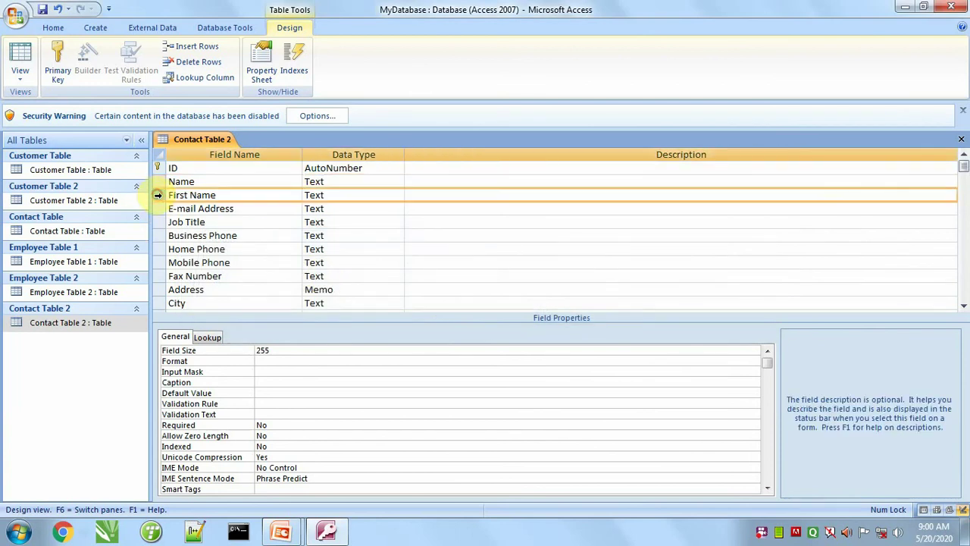
key(Delete)
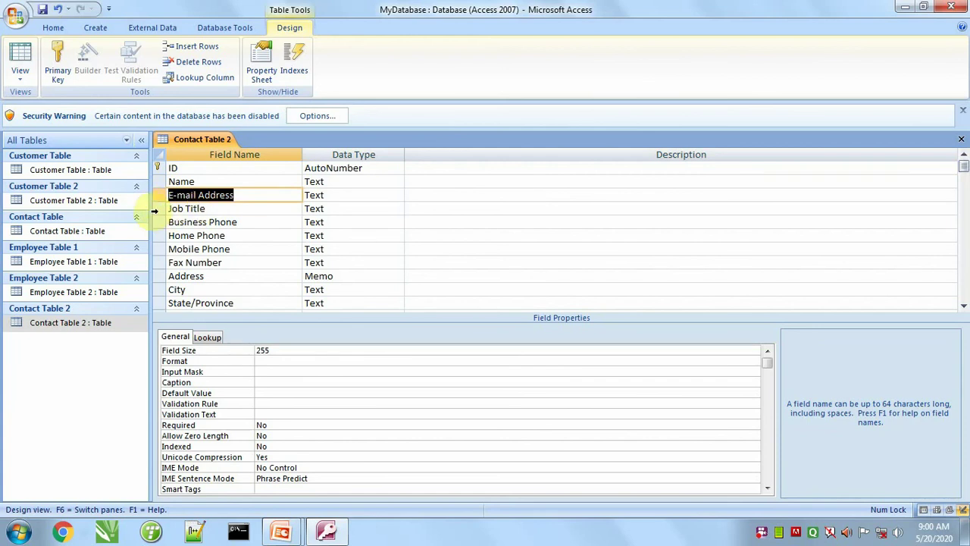
drag(156, 209, 154, 221)
drag(153, 221, 152, 230)
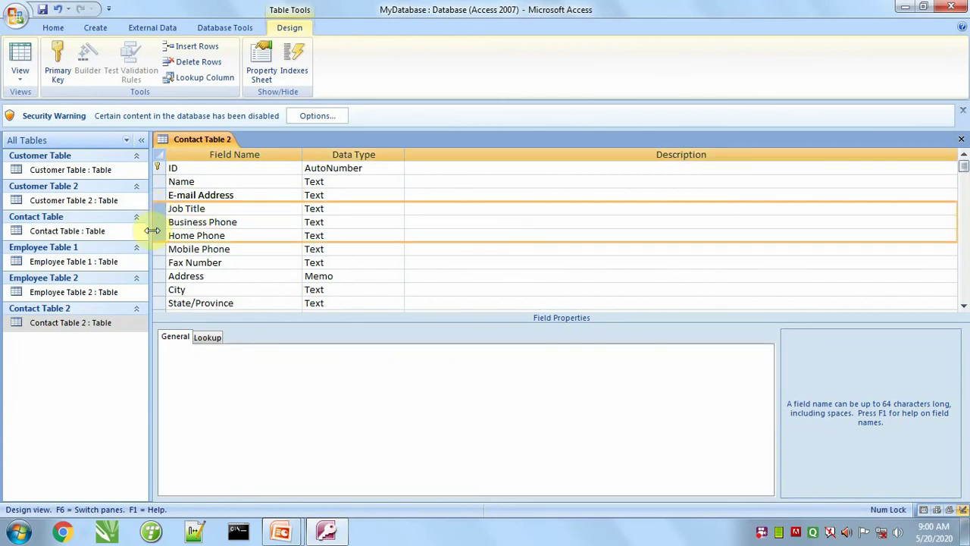
key(Delete)
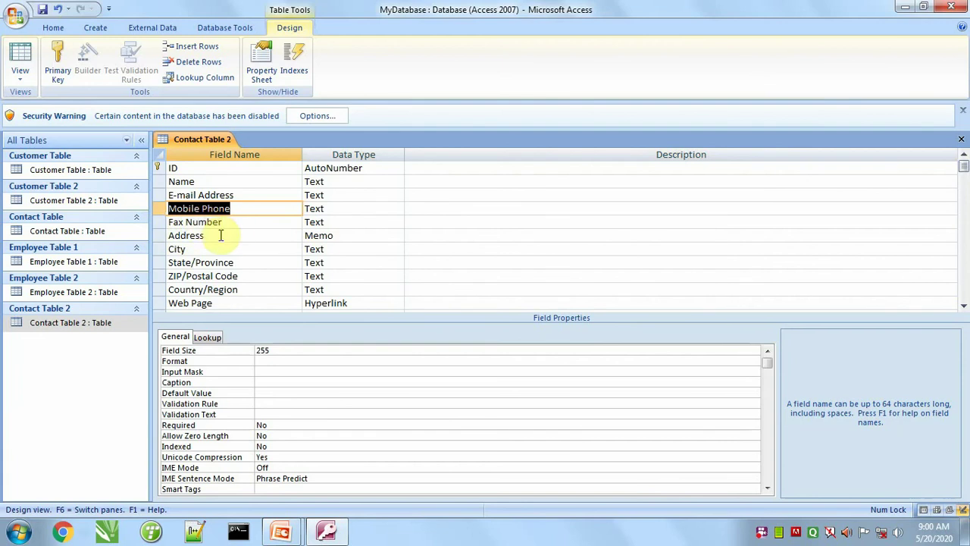
click(243, 211)
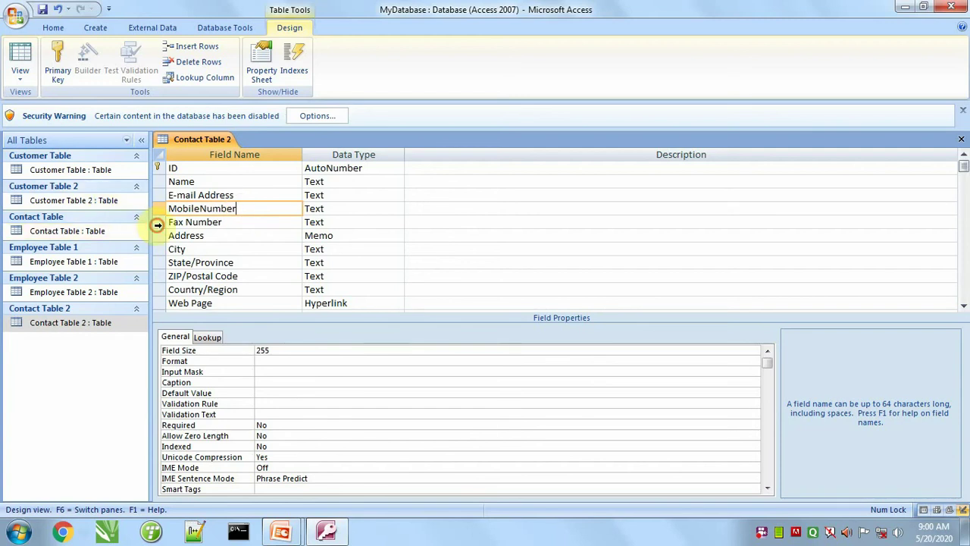
click(158, 224)
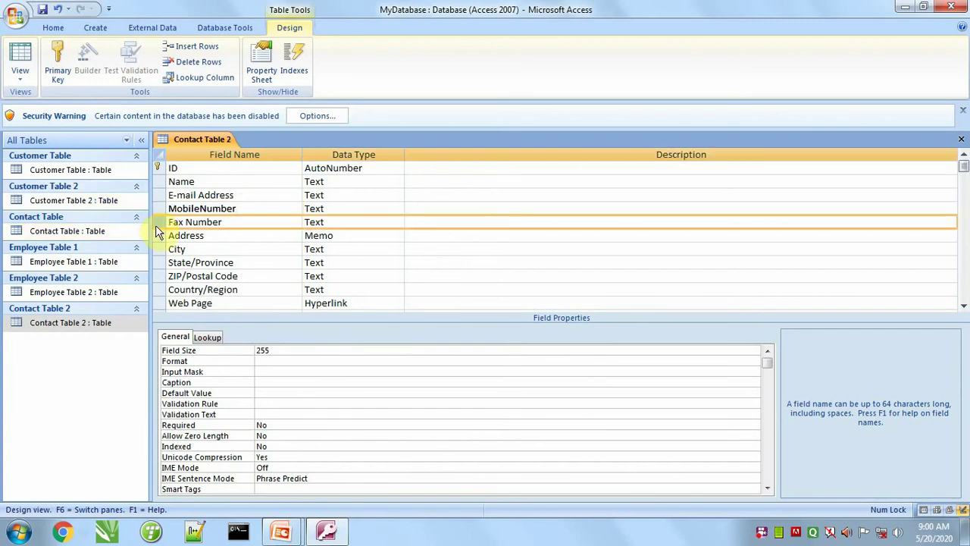
key(Delete)
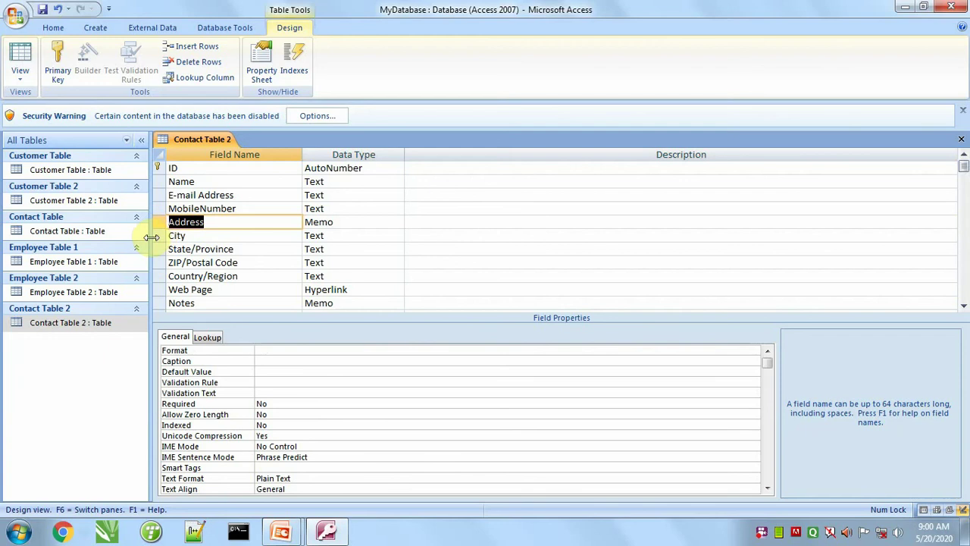
Step: Delete the City, State/Province, ZIP/Postal Code, Web Page and Notes fields
drag(155, 236, 155, 262)
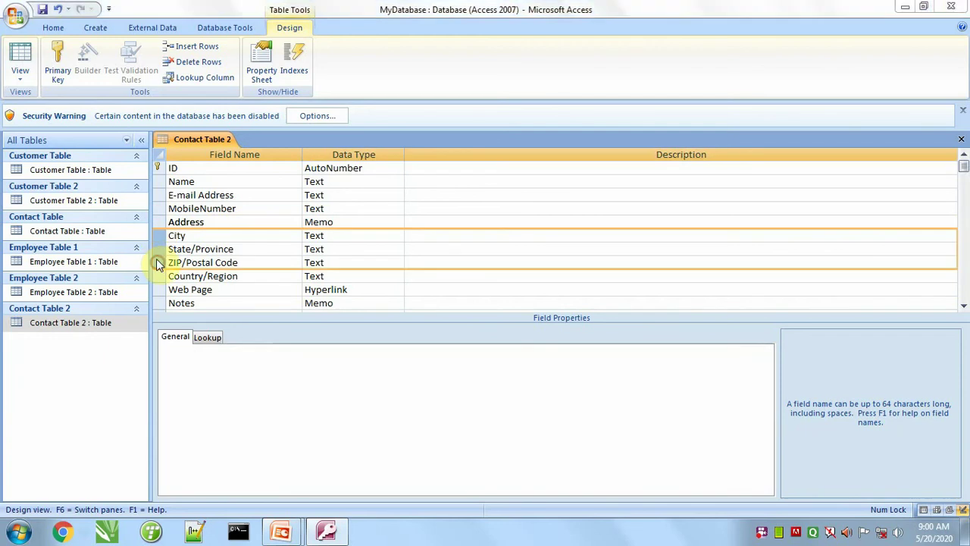
key(Delete)
click(472, 309)
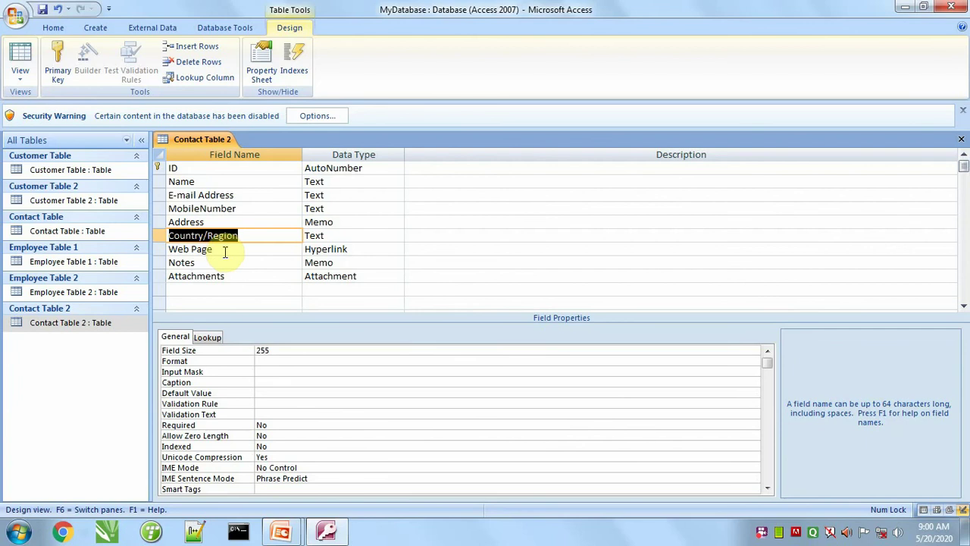
drag(158, 250, 156, 262)
key(Delete)
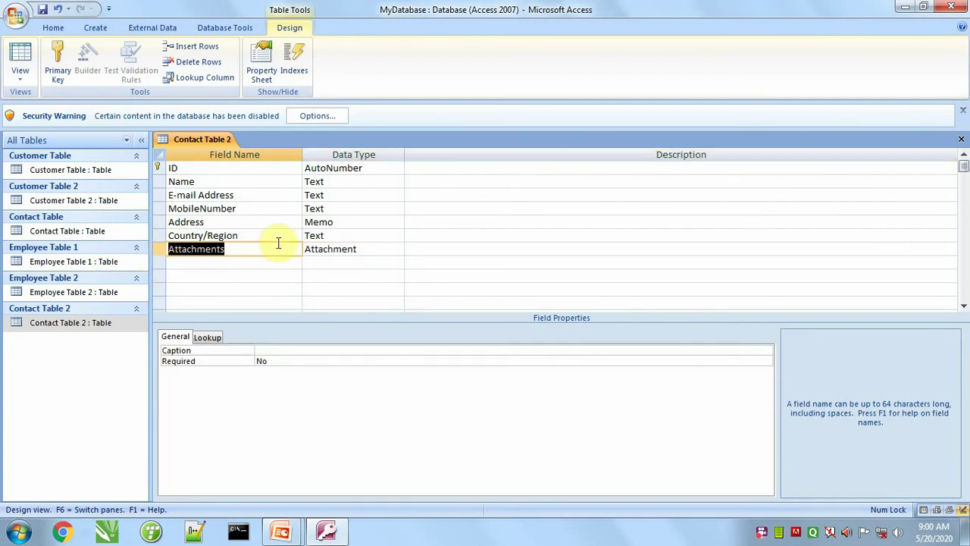
Step: Rename the Attachments field to Photo, then save and close the table design
click(250, 248)
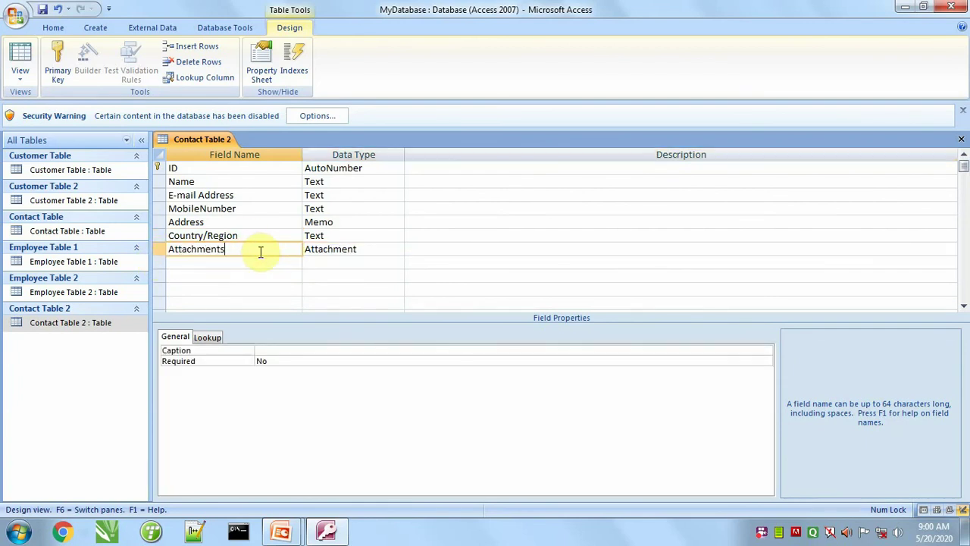
double_click(257, 250)
text(Photo)
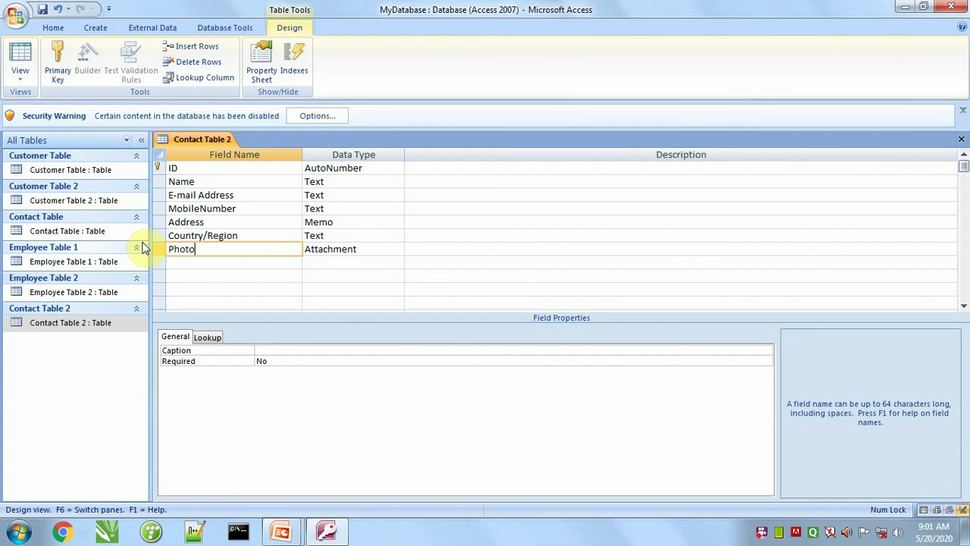
click(195, 262)
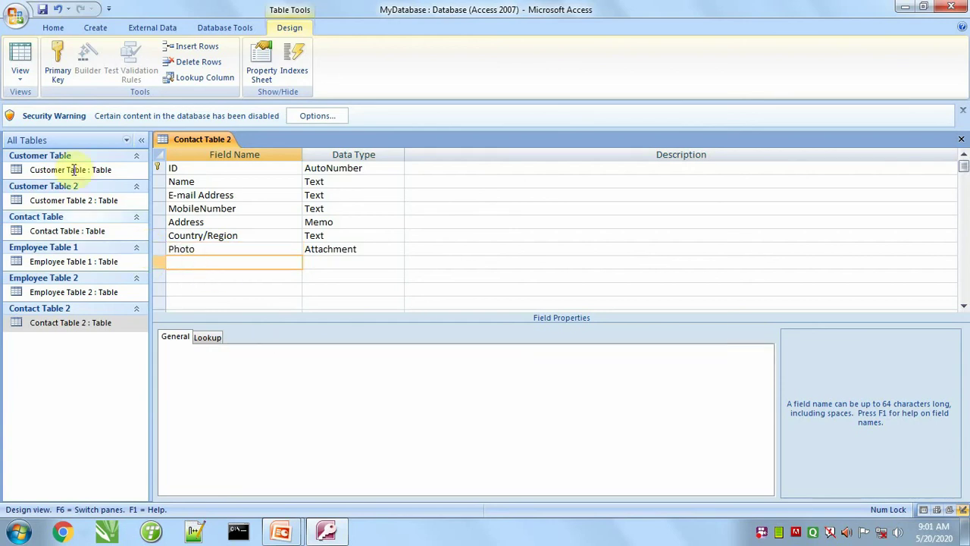
click(43, 9)
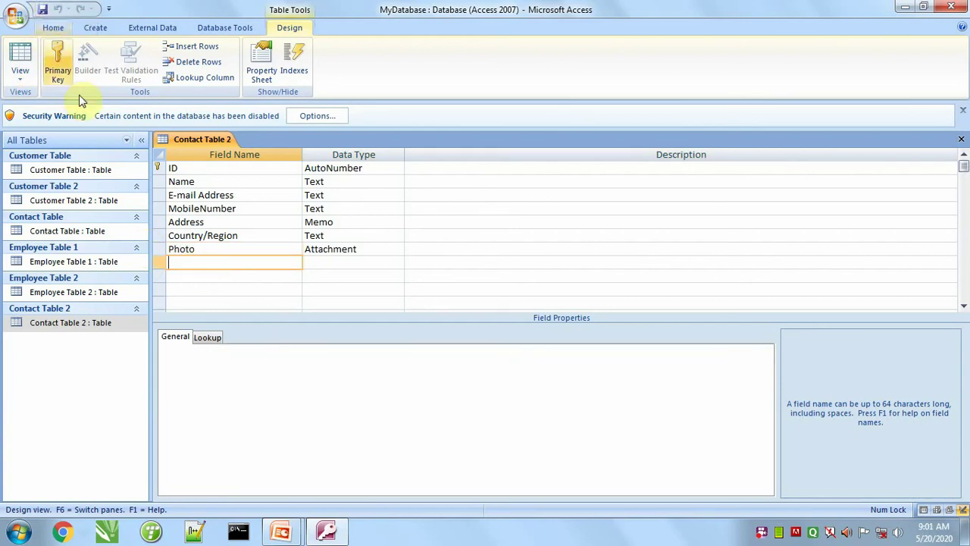
click(961, 138)
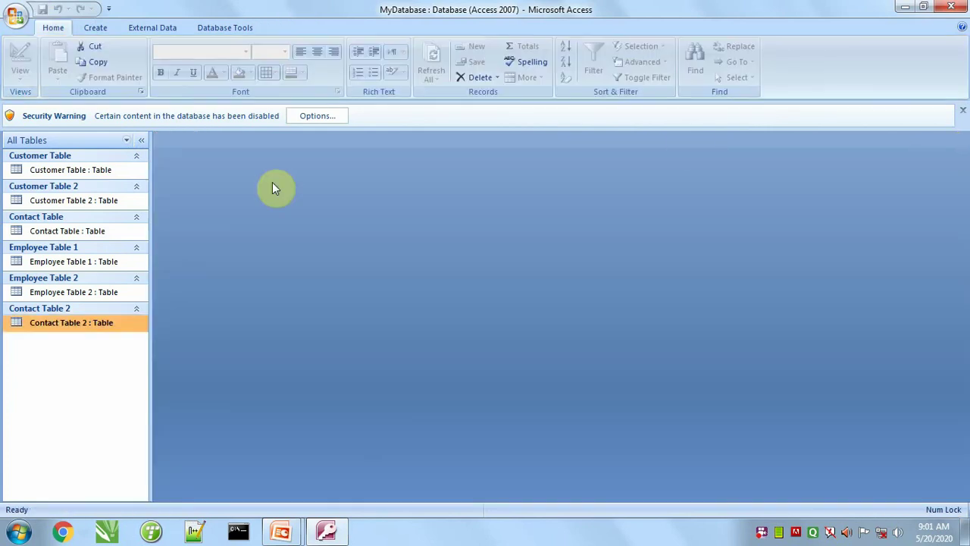
Step: Open Contact Table 2 and enter the first contact's name and address
double_click(63, 328)
key(Tab)
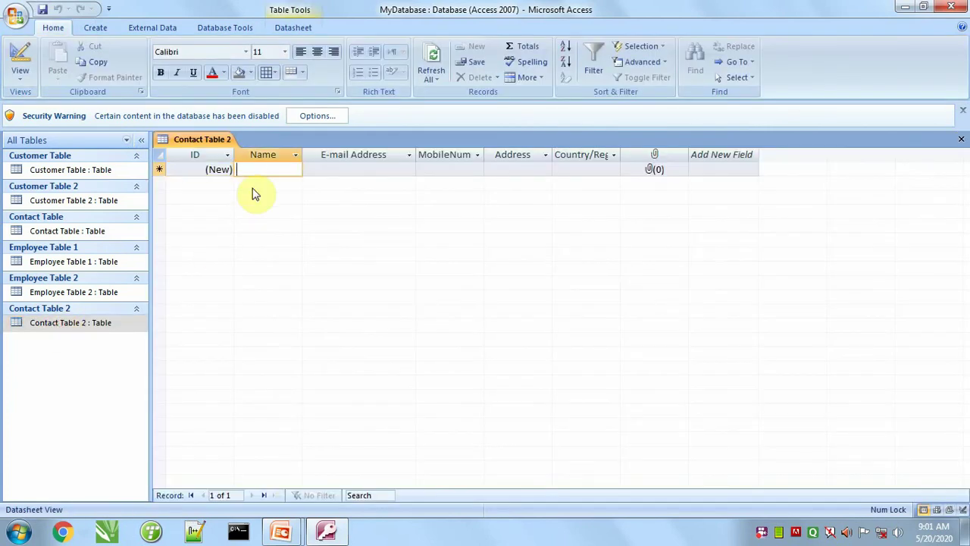
text(amir)
key(Tab)
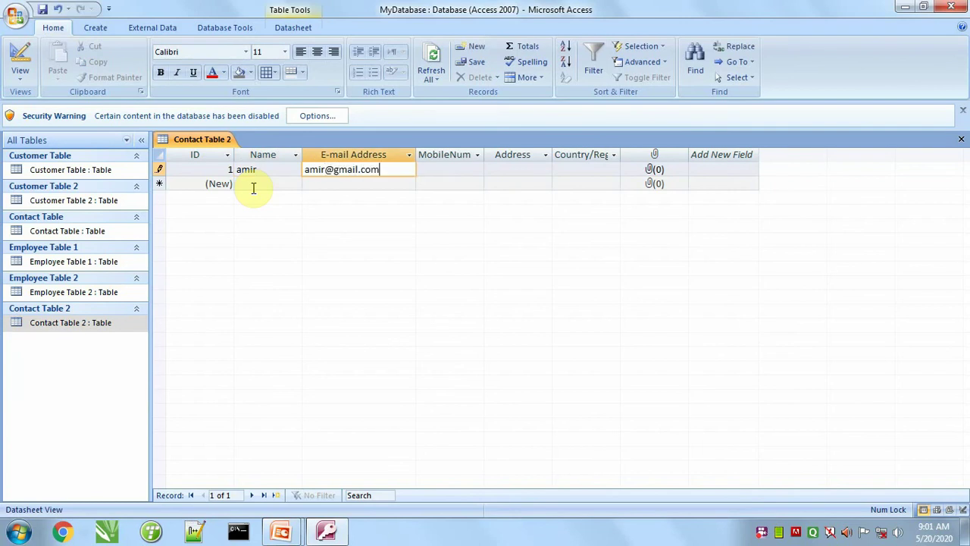
key(Tab)
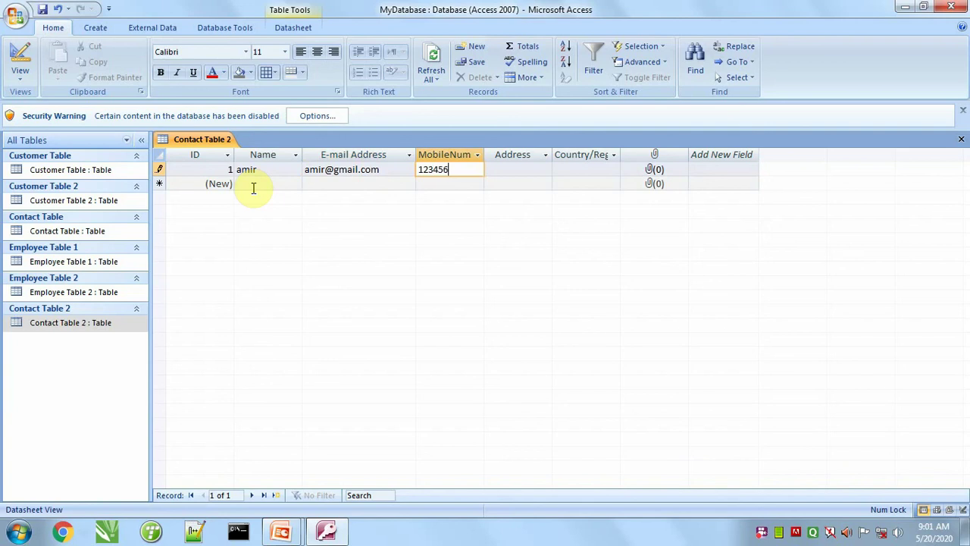
key(Tab)
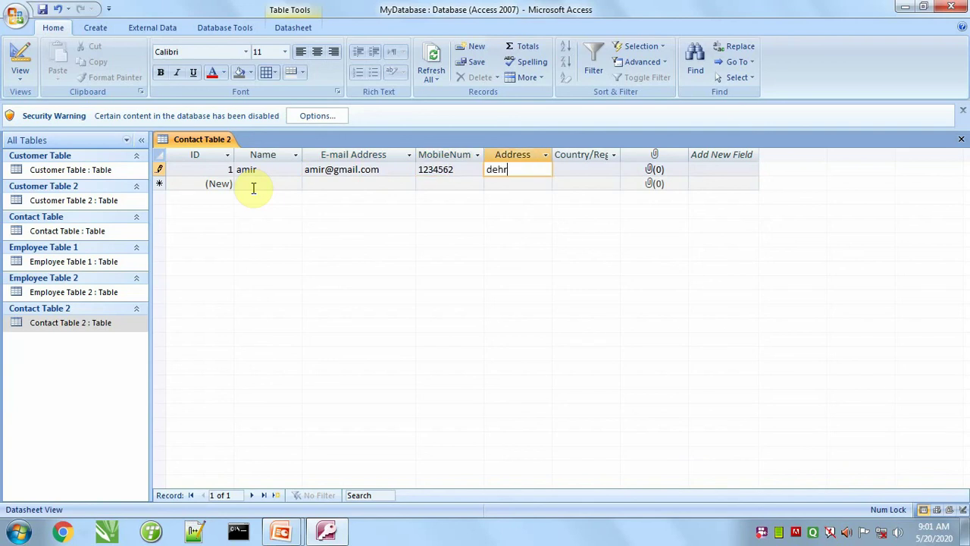
key(Tab)
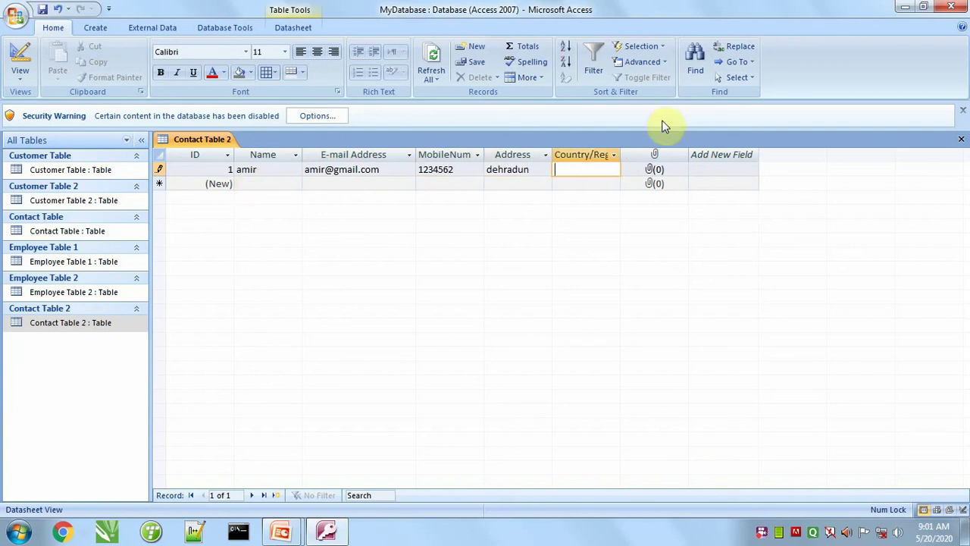
Step: Permanently delete the Country/Region column from the datasheet
drag(623, 151, 641, 148)
click(608, 150)
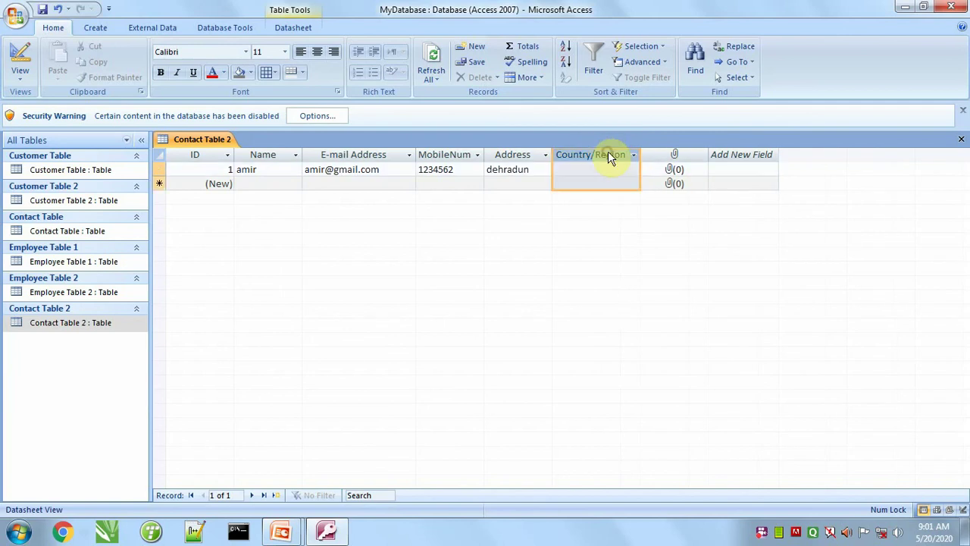
right_click(608, 151)
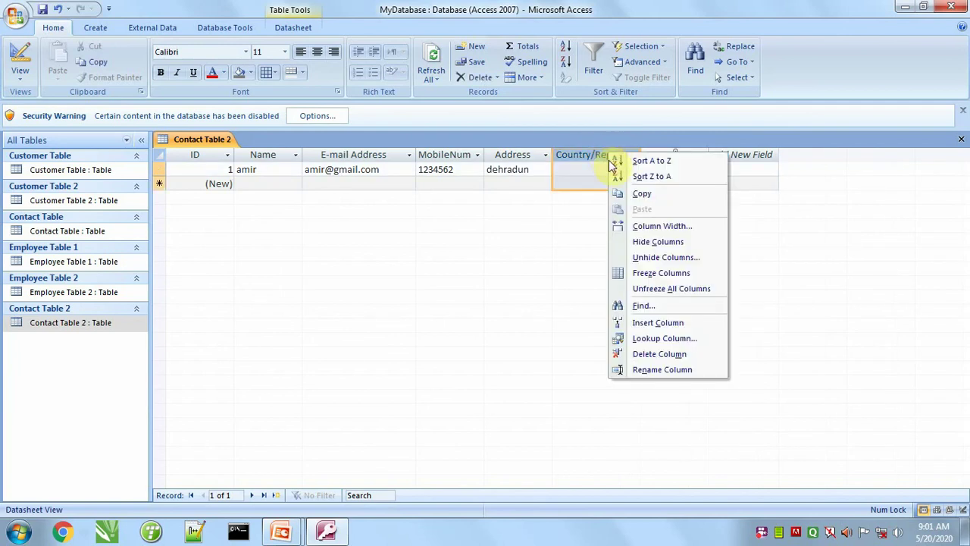
click(656, 353)
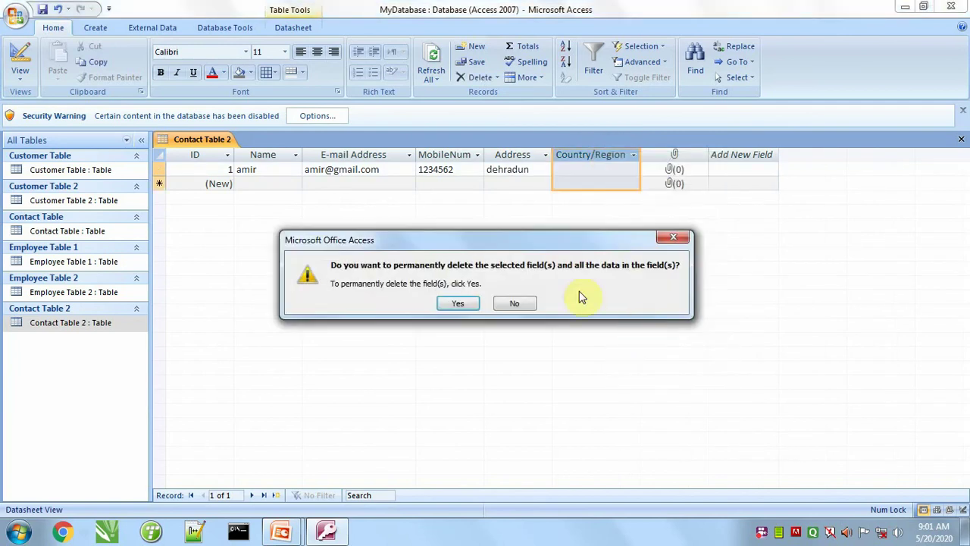
click(457, 300)
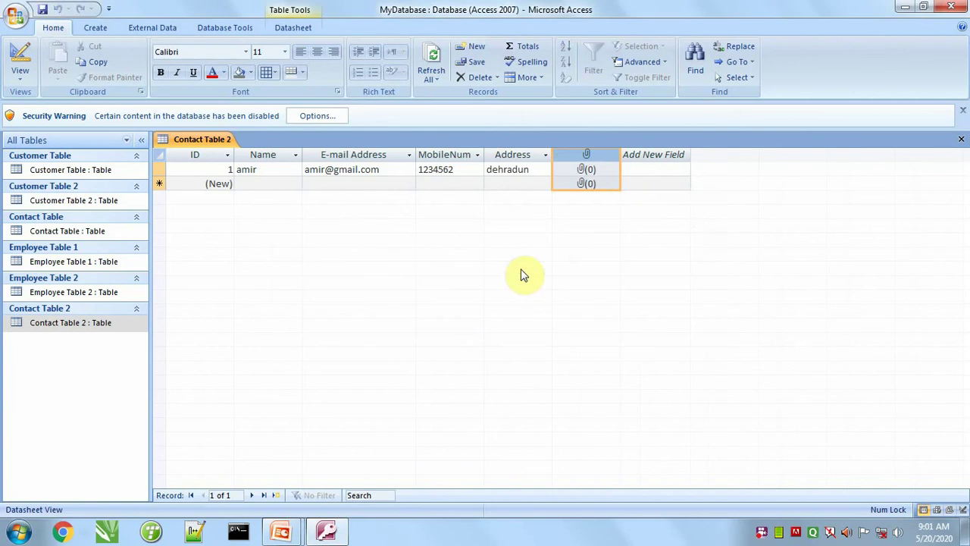
Step: Attach Chrysanthemum from Sample Pictures to the first contact's record
double_click(586, 174)
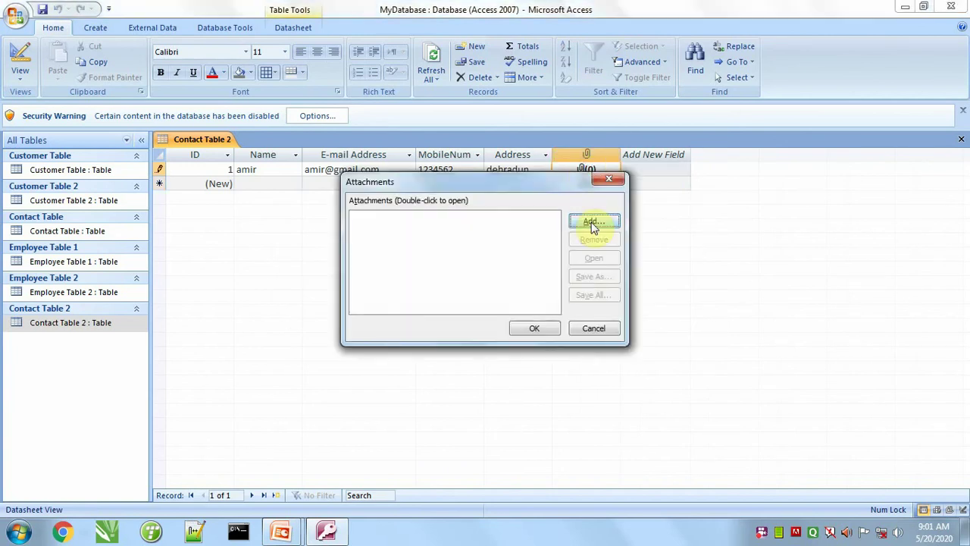
click(593, 222)
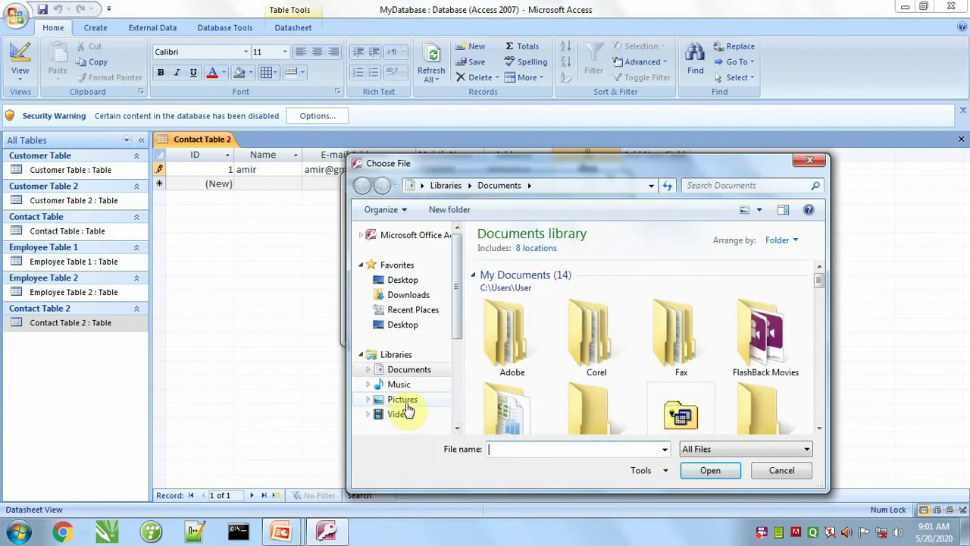
click(402, 399)
double_click(543, 345)
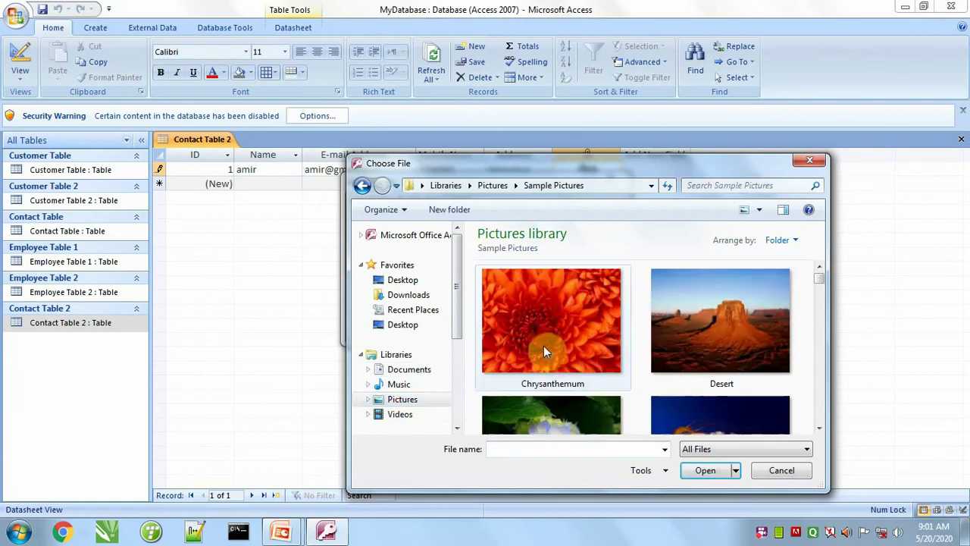
double_click(542, 334)
click(528, 327)
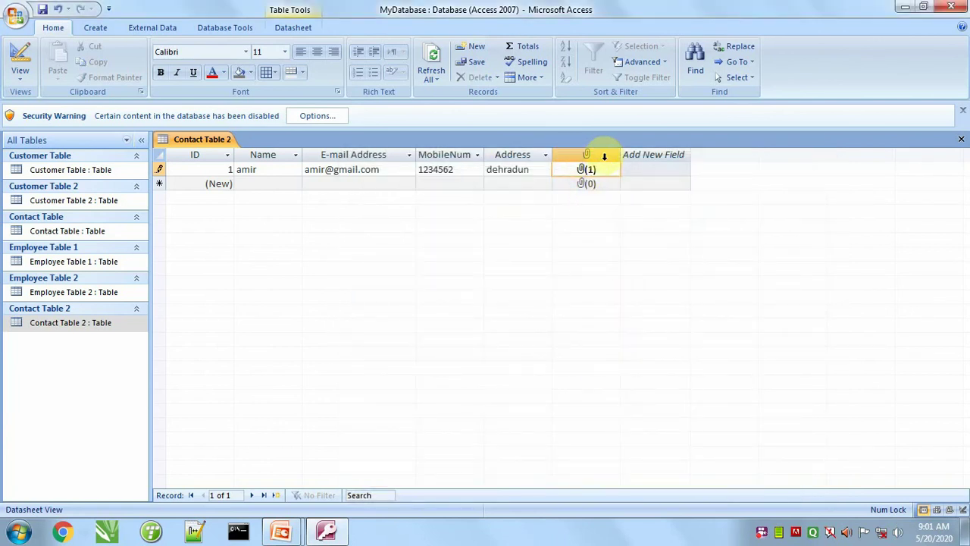
Step: Enter the second contact's name, e-mail address, mobile number and address in the new row
click(285, 186)
text(sahil)
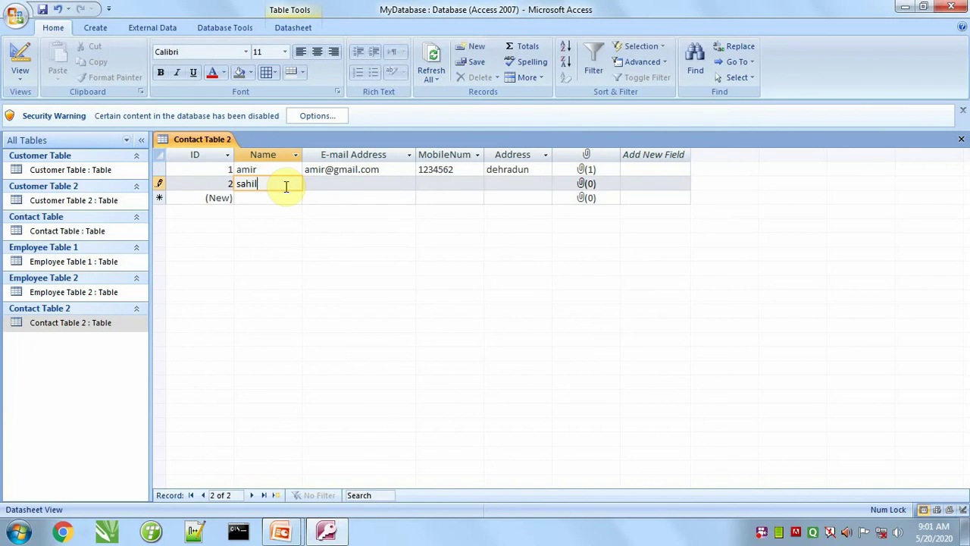
key(Tab)
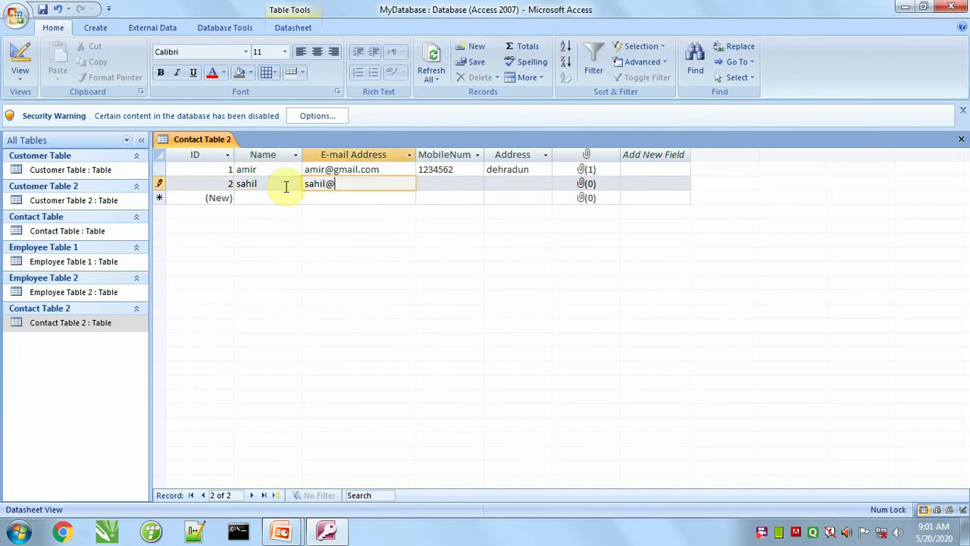
key(Tab)
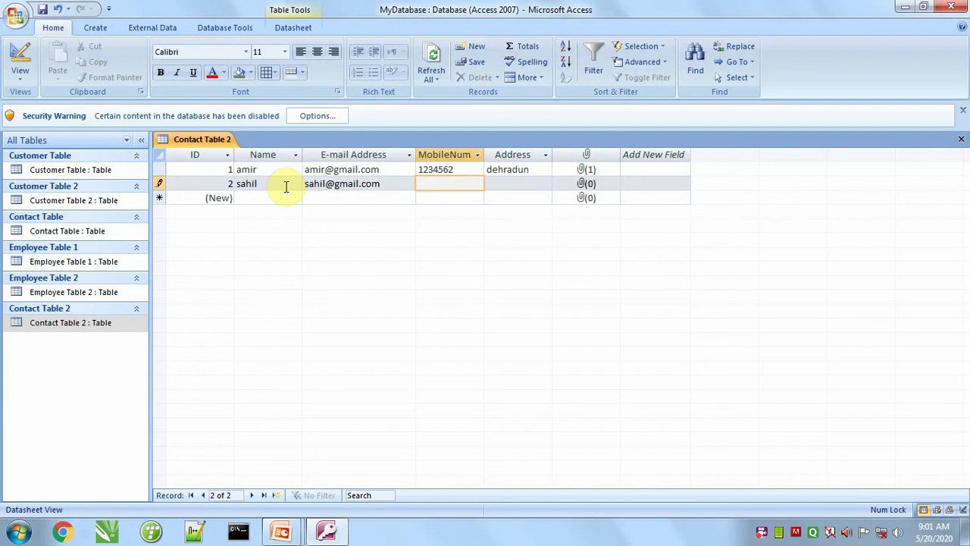
key(Tab)
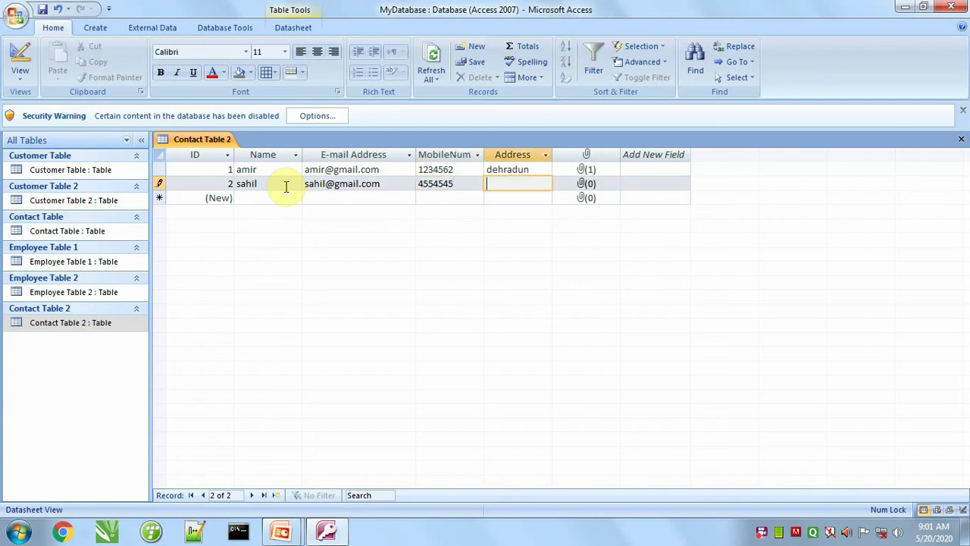
text(delhi)
key(Tab)
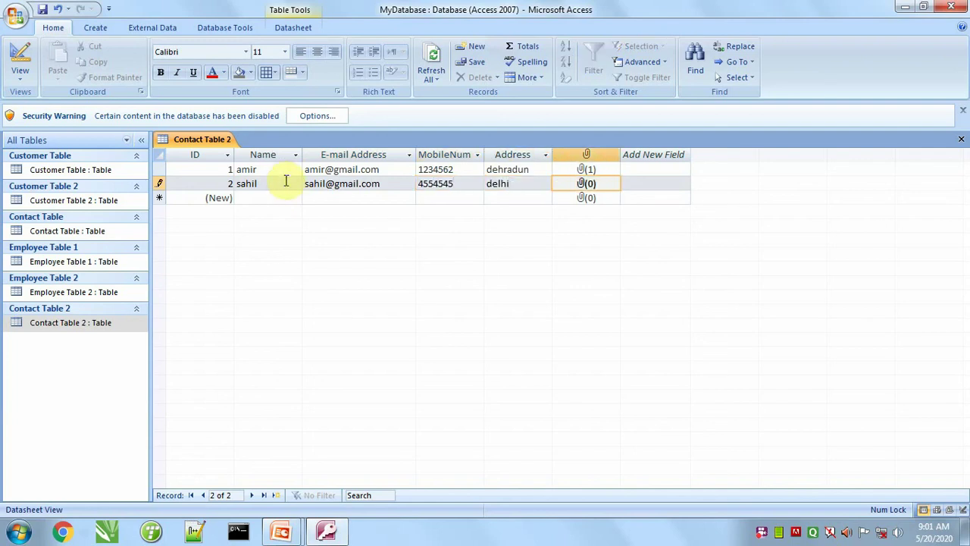
Step: Attach Desert.jpg as the second contact's photo
double_click(586, 187)
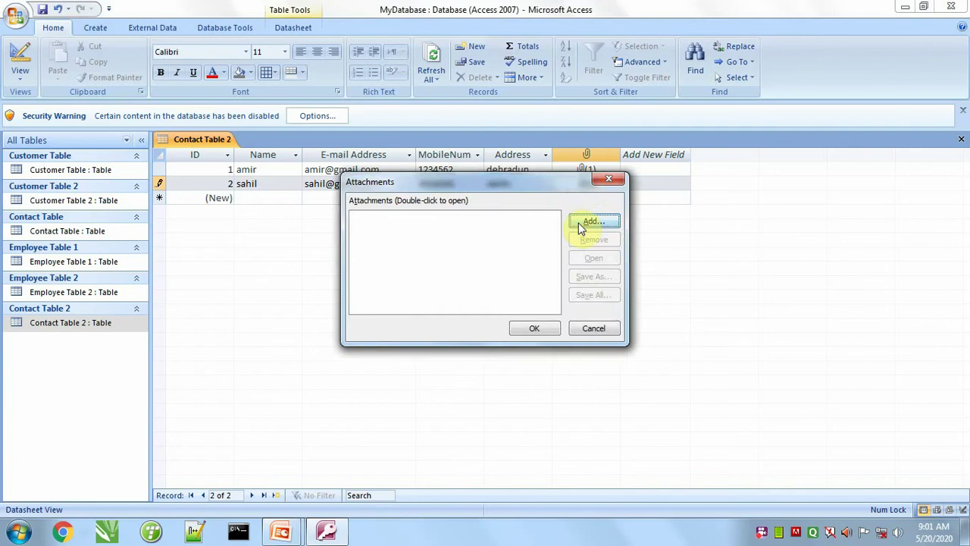
click(587, 223)
double_click(695, 342)
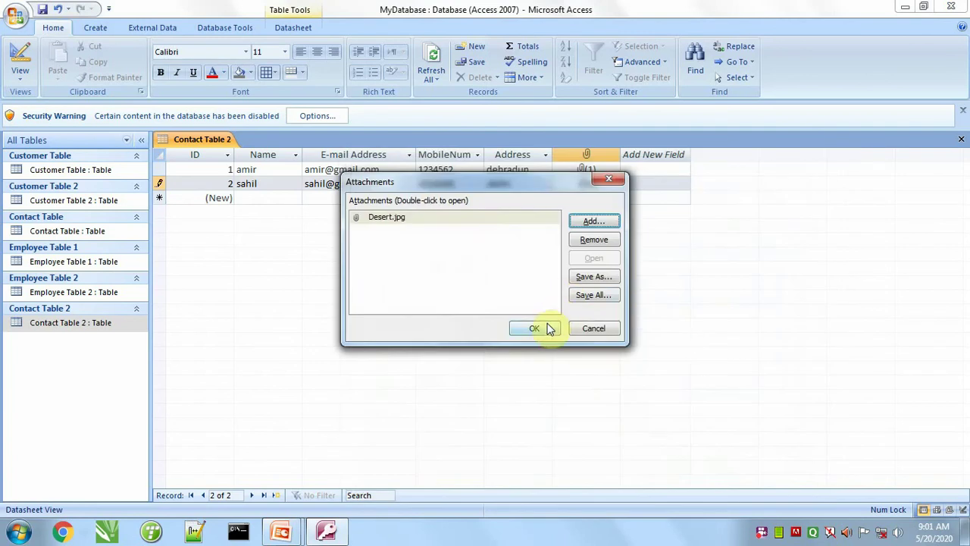
click(541, 328)
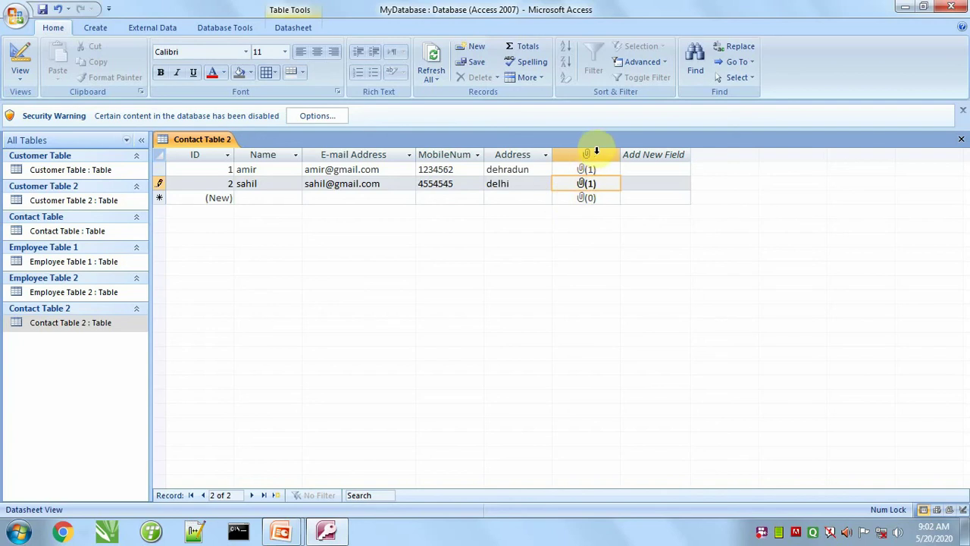
Step: Close Contact Table 2 saving its layout changes, and reopen it in Design View
click(961, 139)
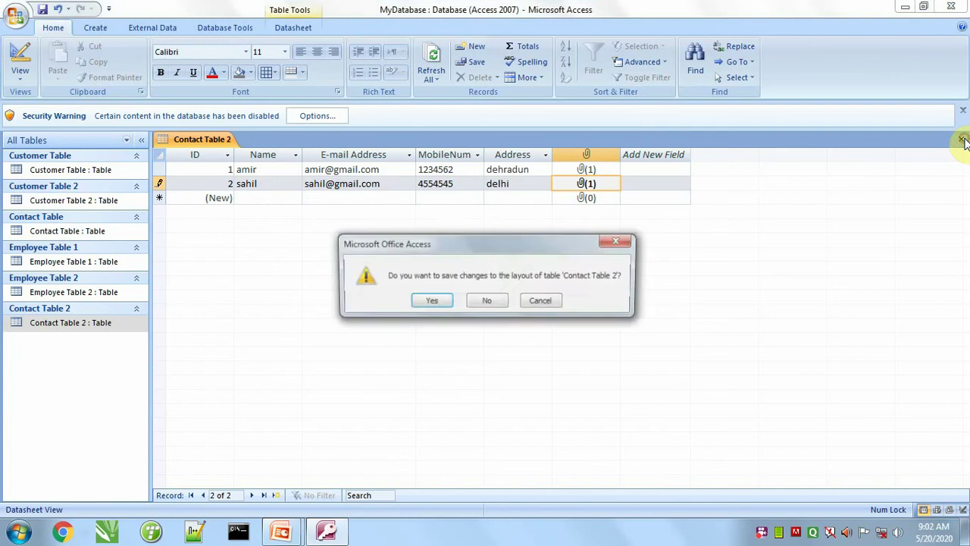
click(435, 301)
right_click(91, 325)
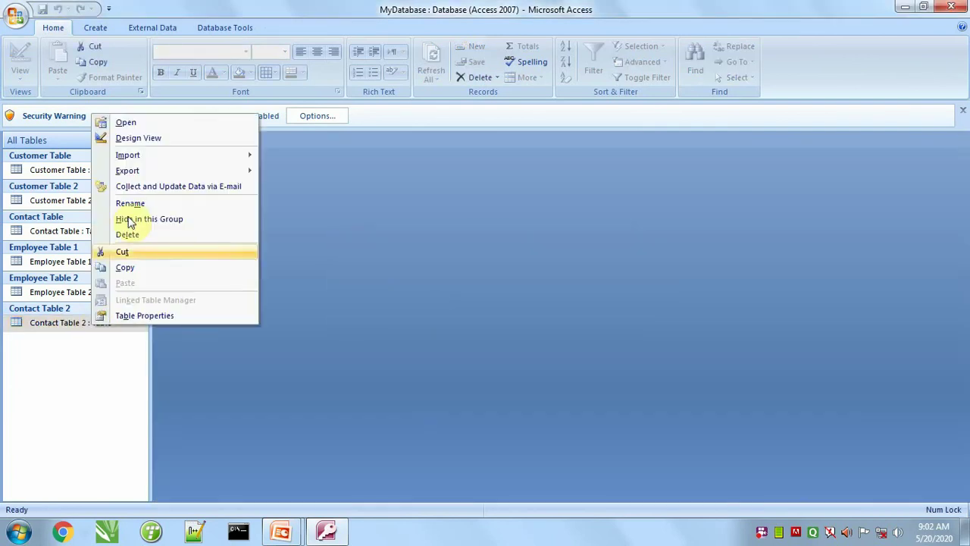
click(137, 140)
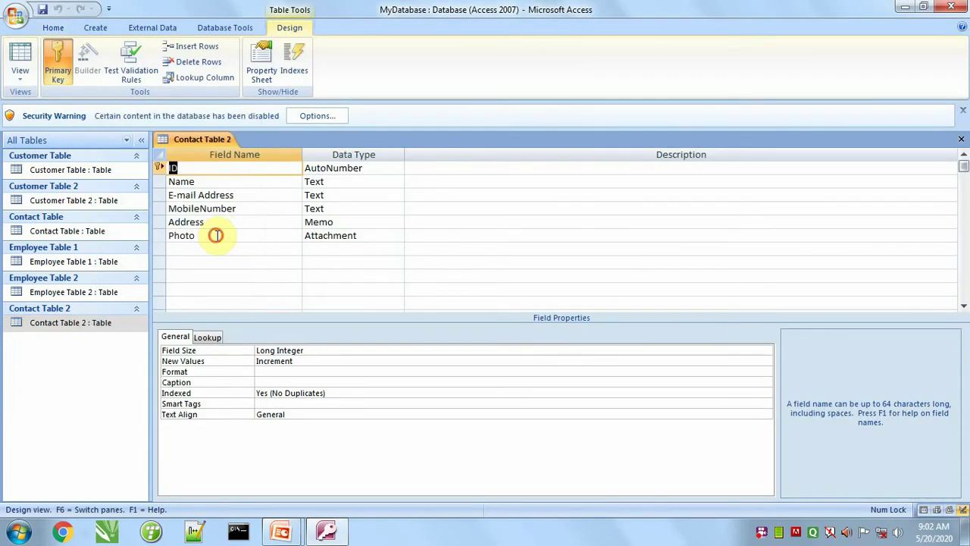
Step: Set the Photo field's Caption to Photo and close the design
click(214, 235)
click(265, 350)
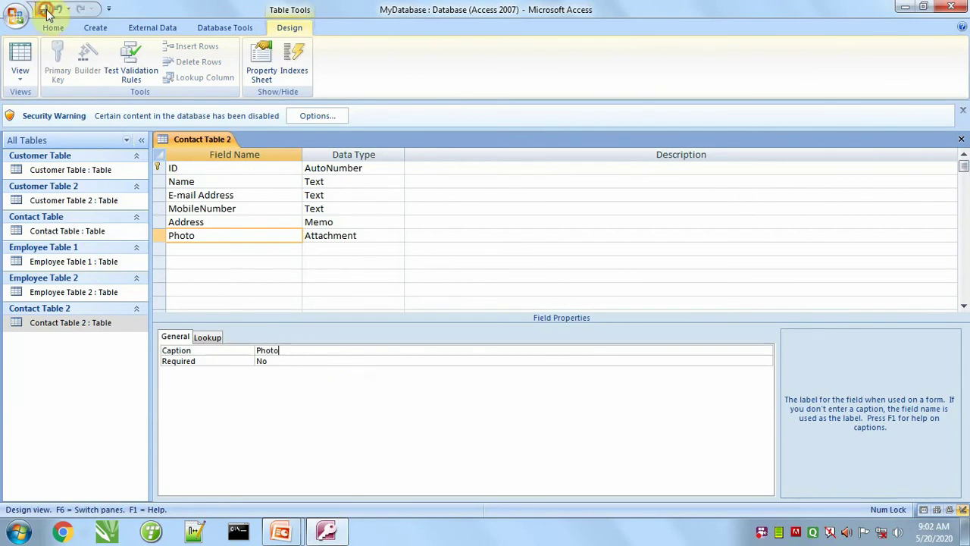
click(961, 138)
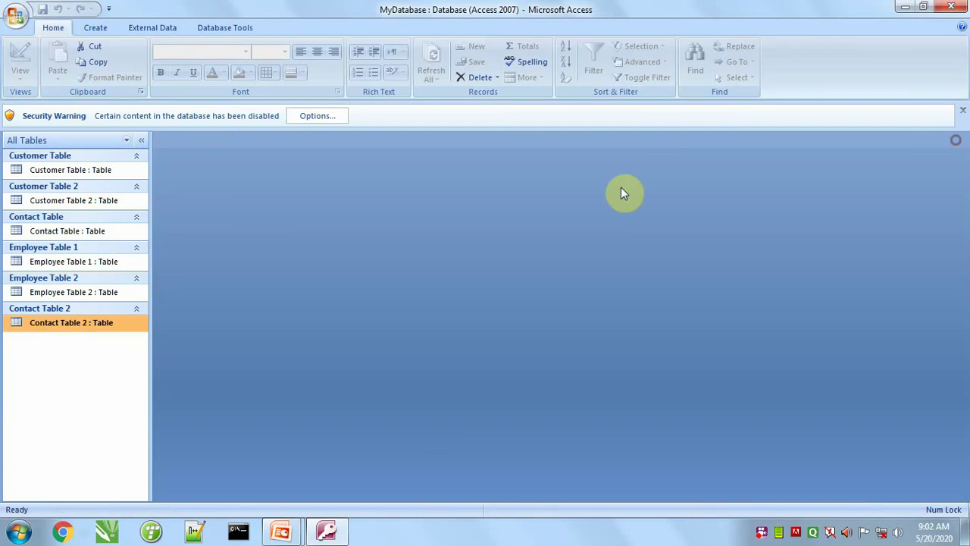
Step: Reopen Contact Table 2 to show both contacts under the Photo column, then browse Table Templates
double_click(71, 323)
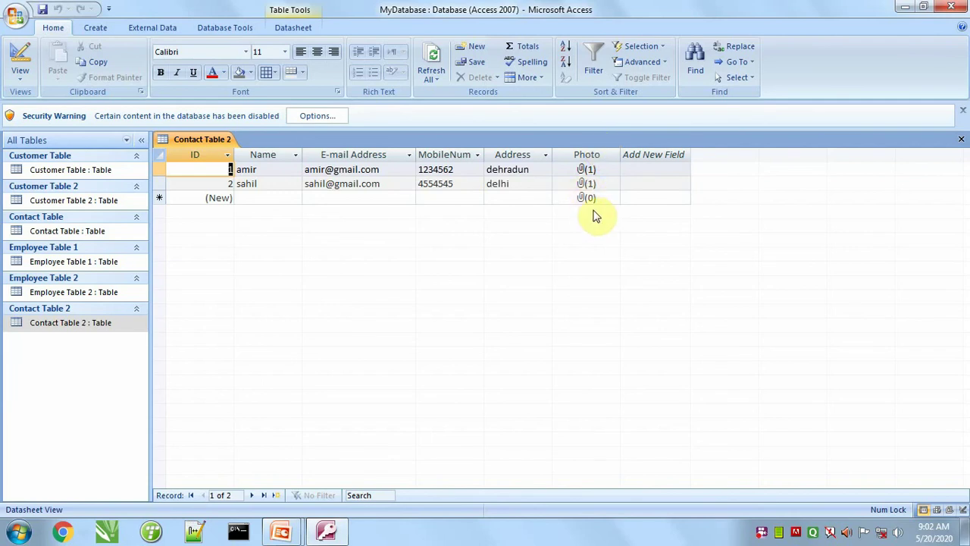
click(94, 29)
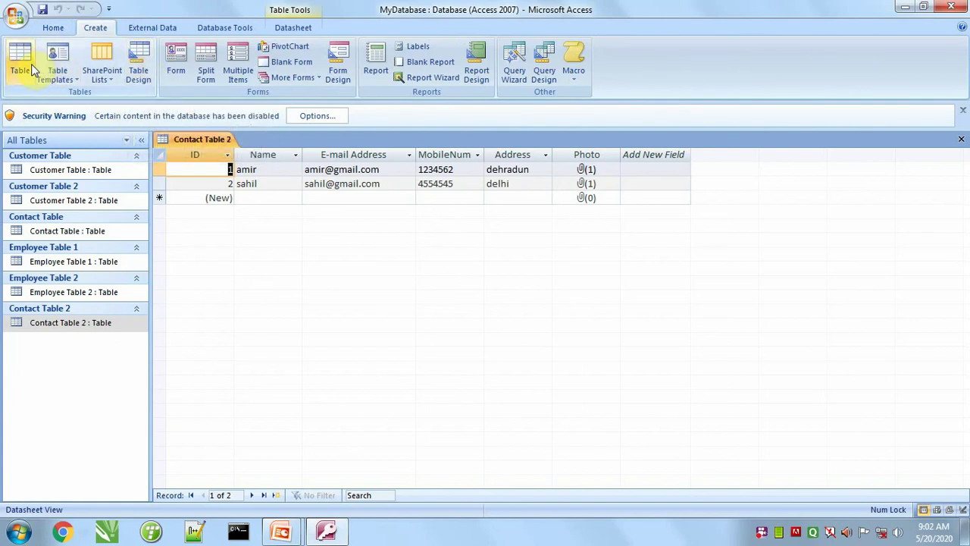
click(58, 74)
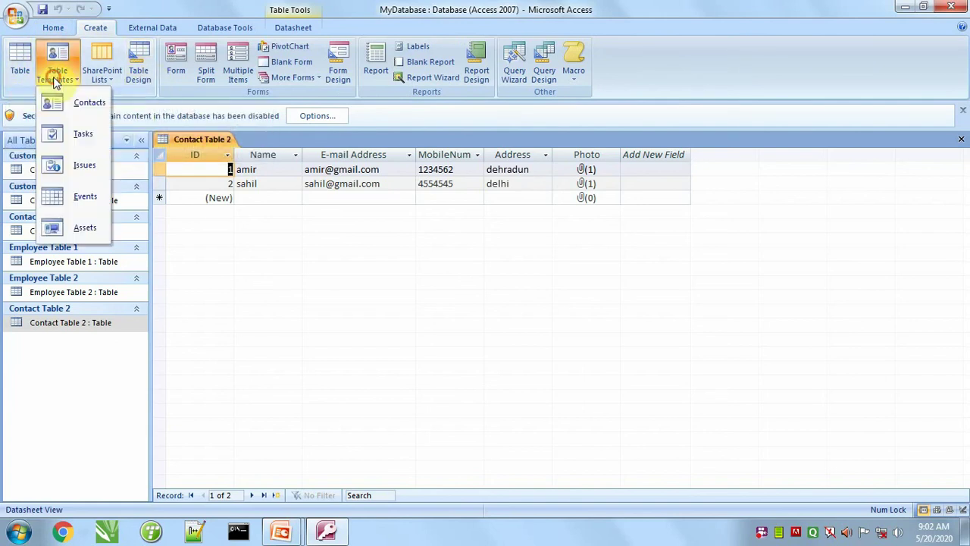
click(244, 242)
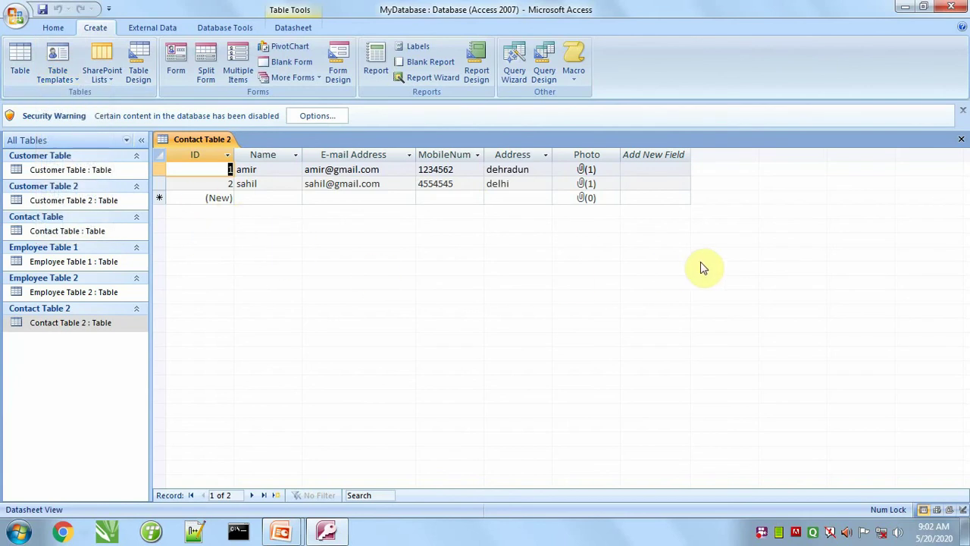